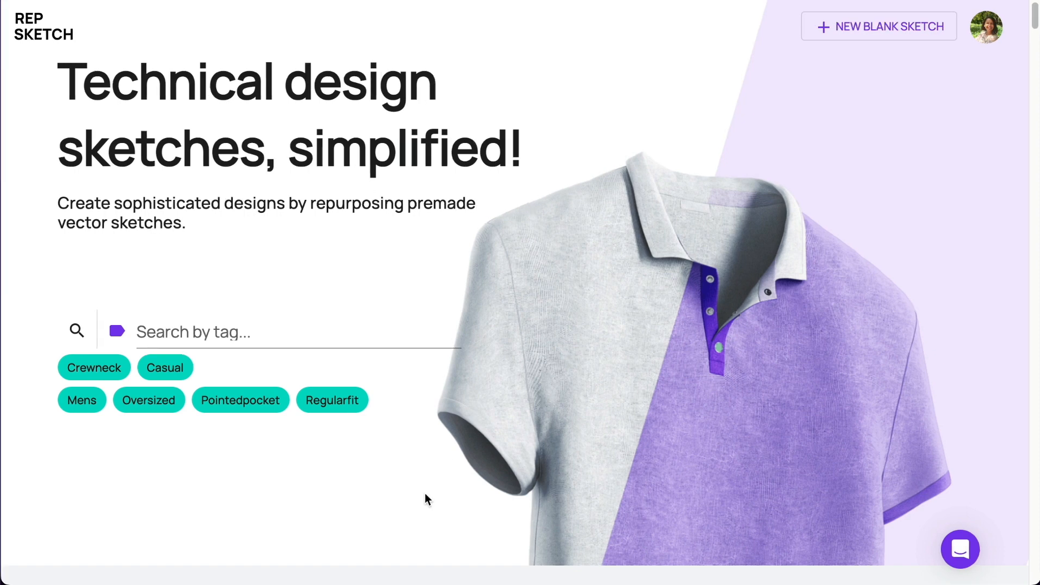
Create a new blank sketch and place the reference photo Bag Ref 3.jpeg from the Downloads folder on its canvas.
{"action": "left_click", "coordinate": [917, 25]}
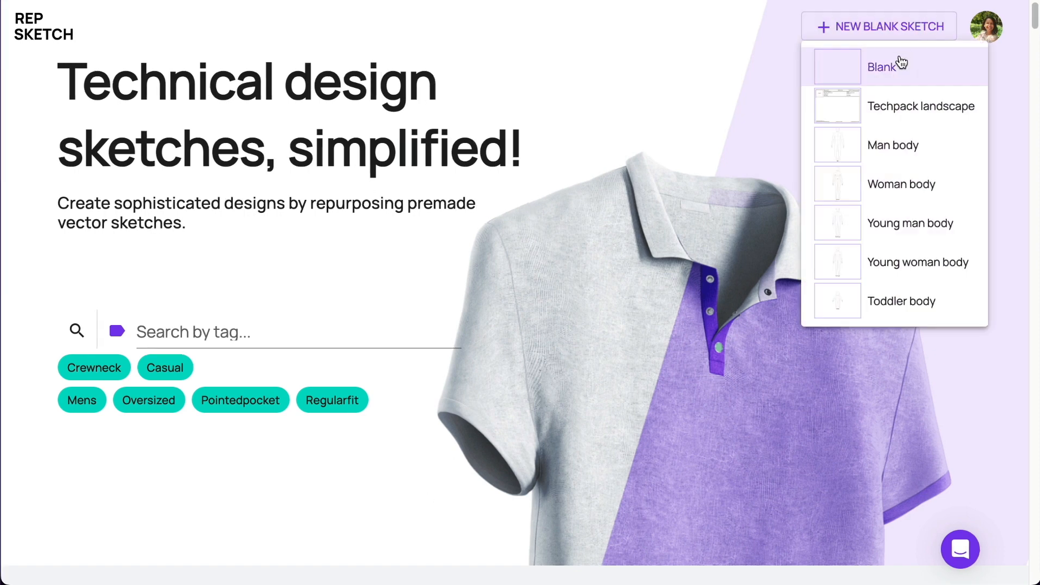
{"action": "left_click", "coordinate": [883, 66]}
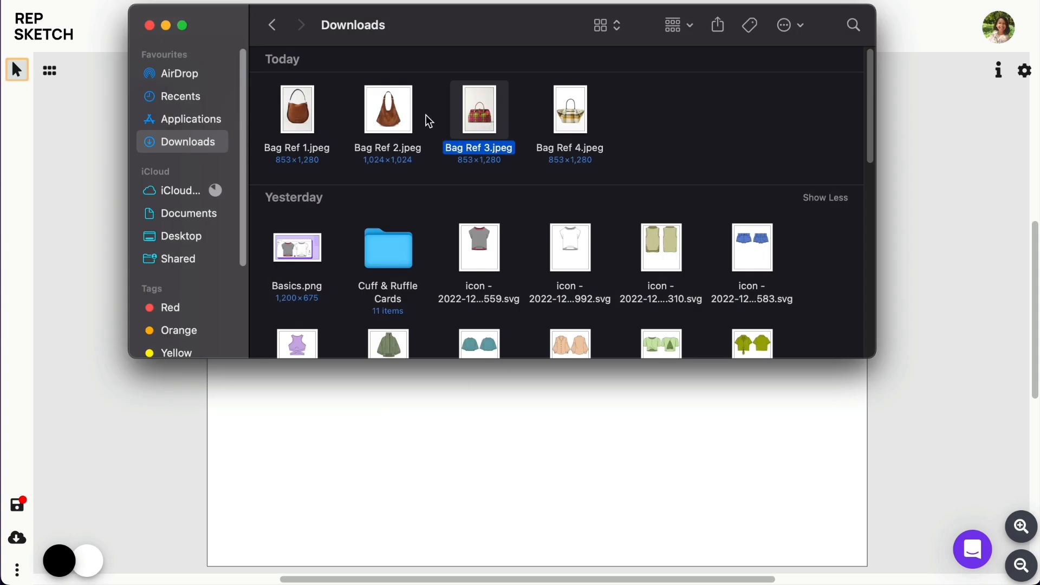
{"action": "left_click", "coordinate": [404, 113]}
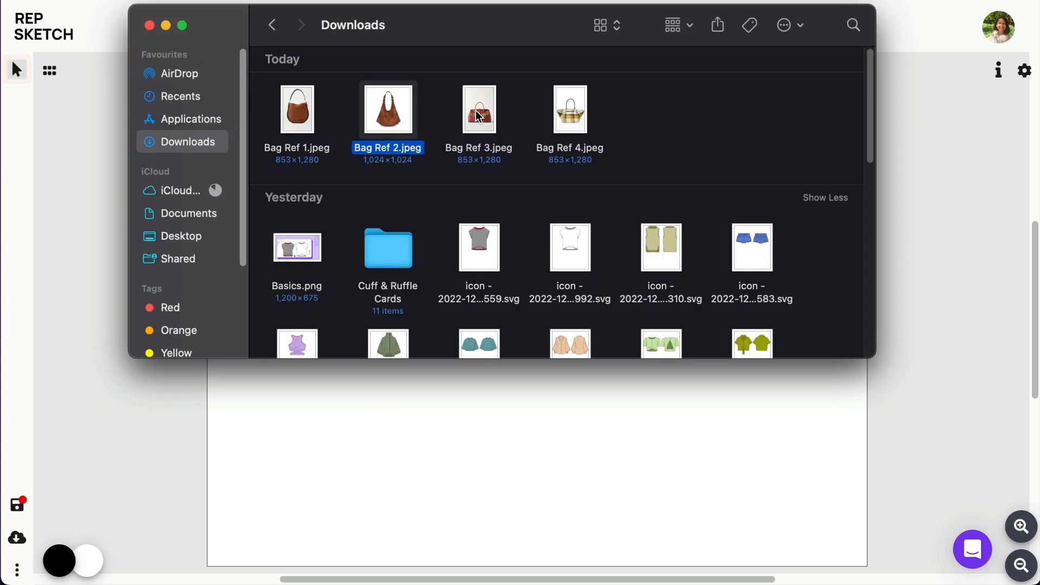
{"action": "left_click_drag", "start_coordinate": [479, 117], "coordinate": [556, 429]}
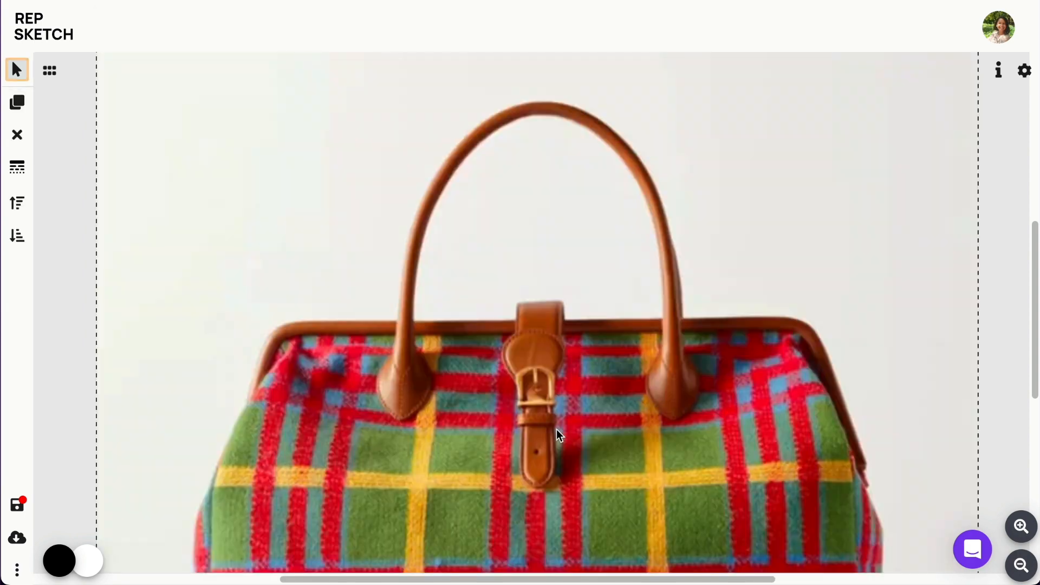
Scale down the plaid bag photo and move it to the page's right side, leaving the rest of the page free.
{"action": "left_click_drag", "start_coordinate": [558, 500], "coordinate": [437, 369]}
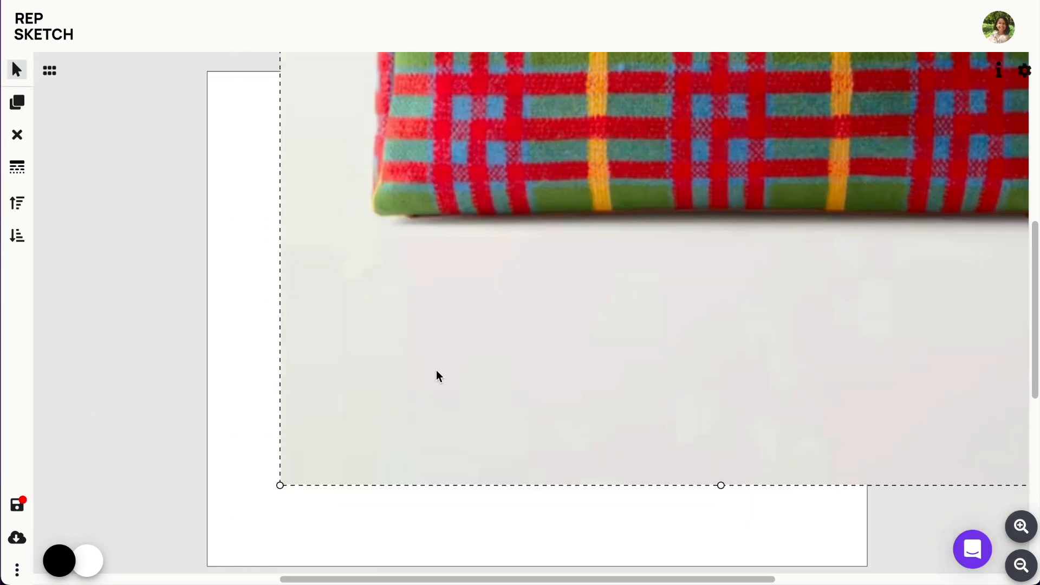
{"action": "left_click_drag", "start_coordinate": [279, 485], "coordinate": [570, 262]}
{"action": "left_click_drag", "start_coordinate": [799, 103], "coordinate": [668, 550]}
{"action": "left_click_drag", "start_coordinate": [848, 286], "coordinate": [890, 321]}
{"action": "left_click", "coordinate": [325, 307]}
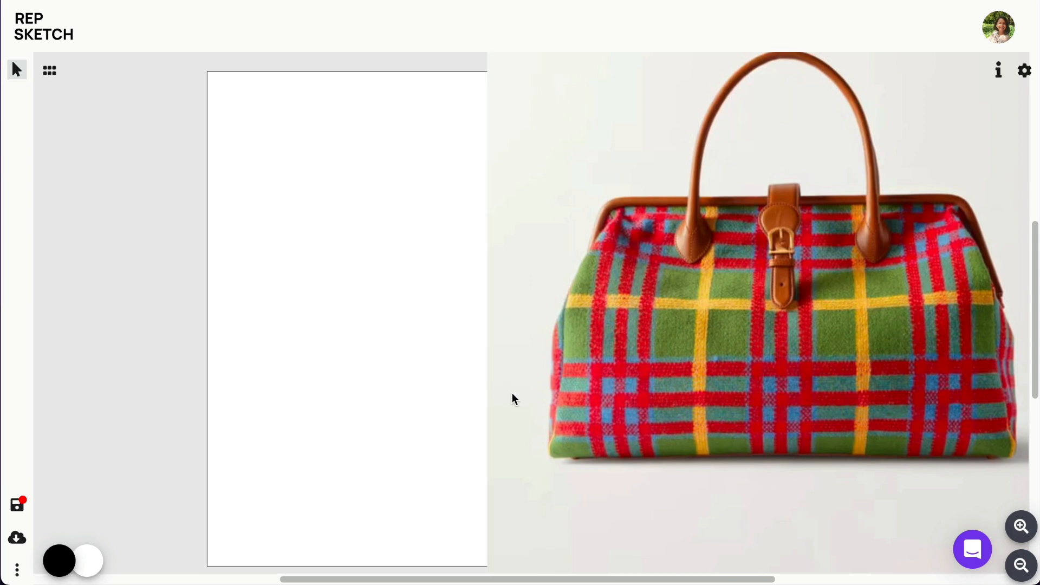
{"action": "left_click_drag", "start_coordinate": [511, 392], "coordinate": [791, 399]}
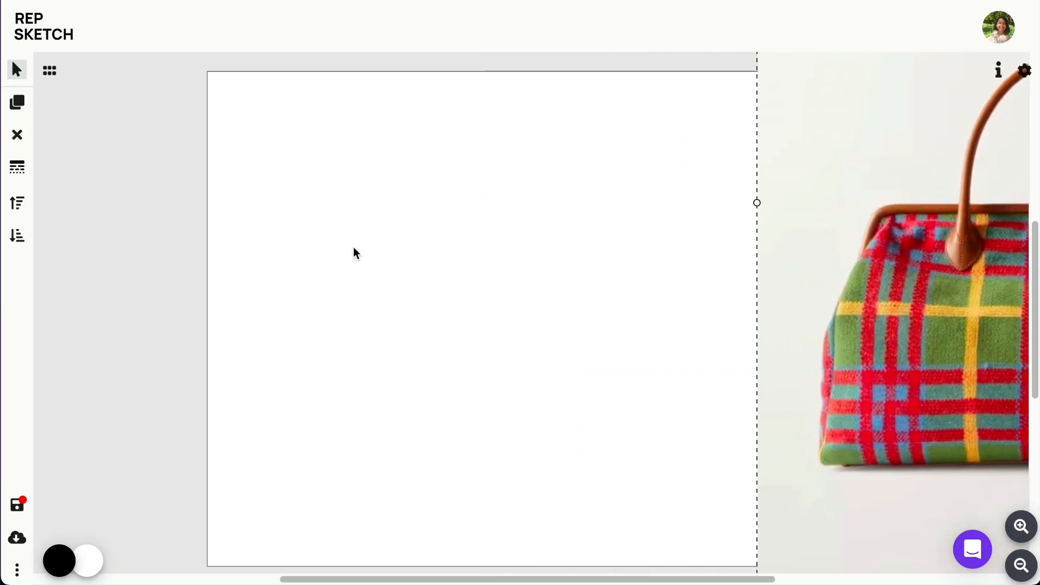
Search the component library for "bag" and add the Men's Laptop Bag sketch to the page.
{"action": "left_click", "coordinate": [49, 70]}
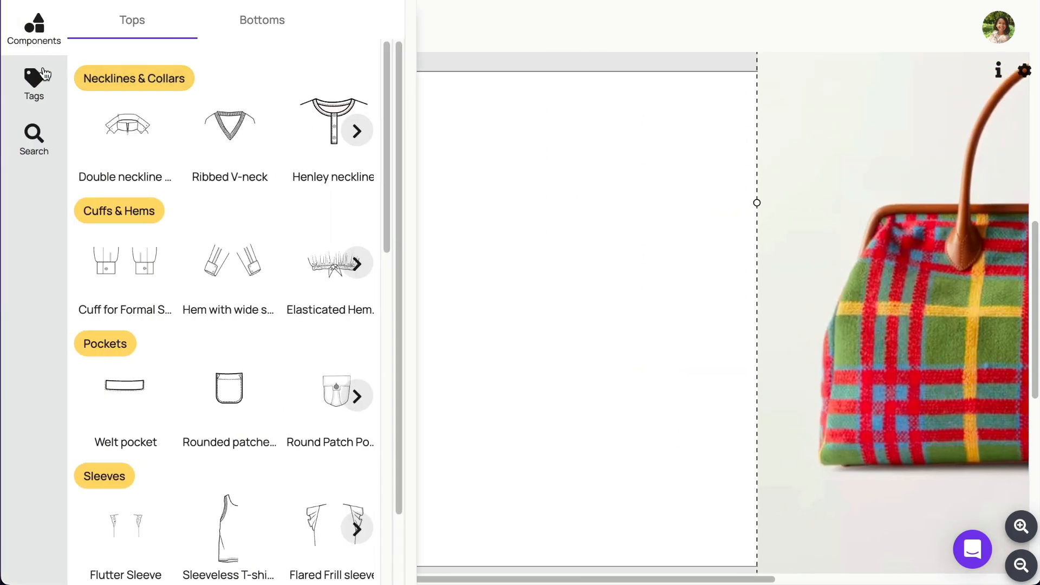
{"action": "left_click", "coordinate": [49, 151]}
{"action": "left_click", "coordinate": [190, 43]}
{"action": "type", "text": "bag"}
{"action": "key", "text": "Return"}
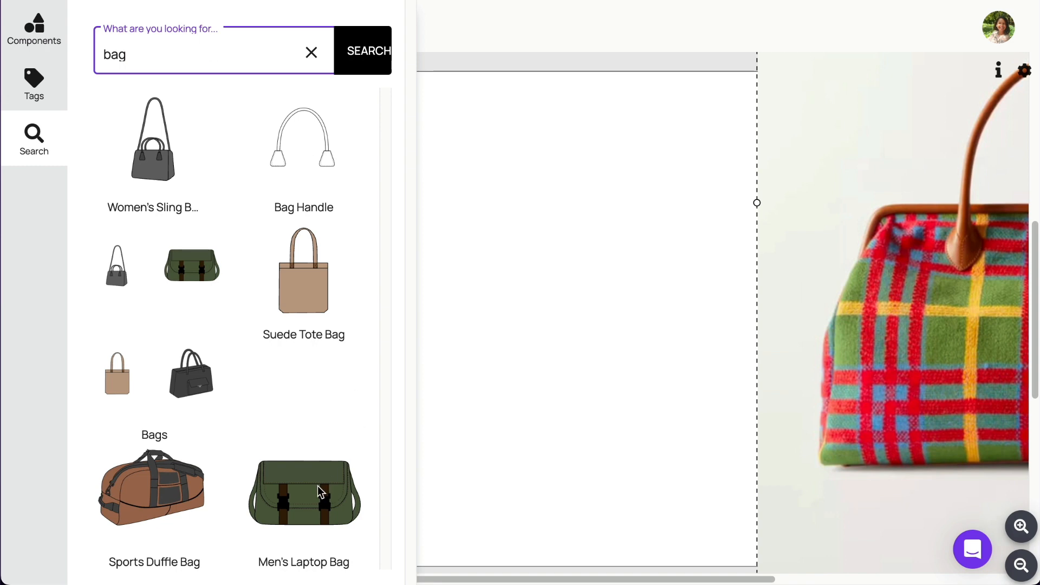
{"action": "mouse_move", "coordinate": [317, 486]}
{"action": "left_mouse_down"}
{"action": "mouse_move", "coordinate": [457, 441]}
{"action": "mouse_move", "coordinate": [548, 385]}
{"action": "left_mouse_up"}
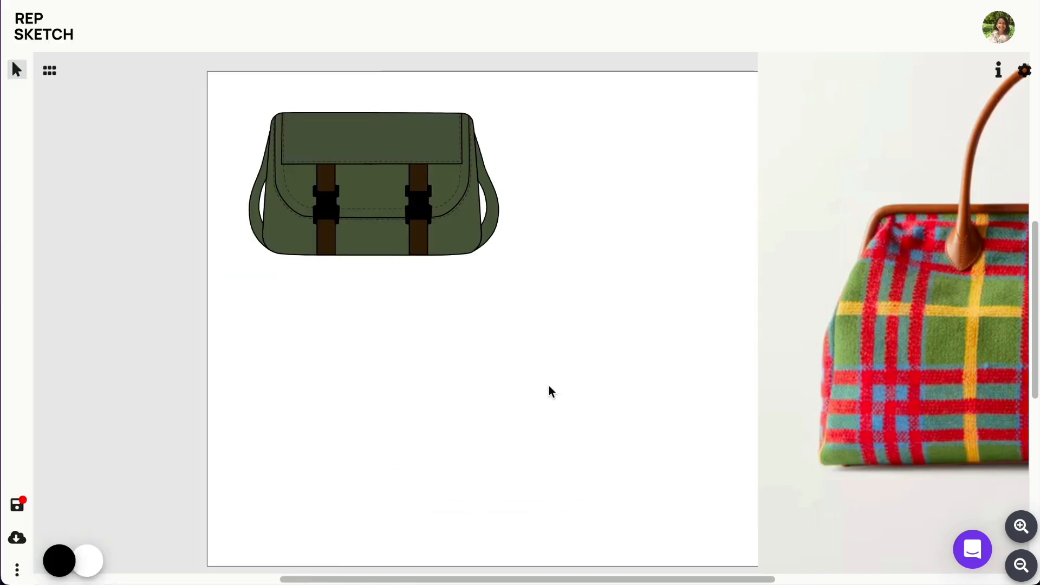
Enlarge the laptop bag sketch until it spans most of the free page area and position it beside the photo.
{"action": "left_click", "coordinate": [448, 244]}
{"action": "left_click_drag", "start_coordinate": [502, 256], "coordinate": [686, 366]}
{"action": "left_click_drag", "start_coordinate": [628, 329], "coordinate": [851, 532]}
{"action": "left_click_drag", "start_coordinate": [580, 169], "coordinate": [547, 208]}
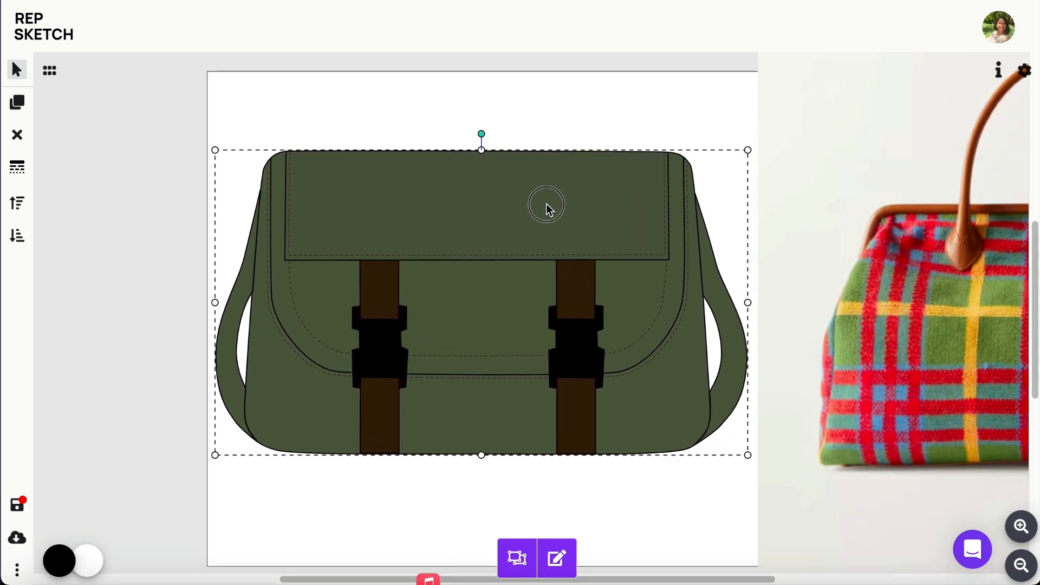
Ungroup the laptop bag and delete both side straps and both front buckle straps.
{"action": "left_click", "coordinate": [517, 555]}
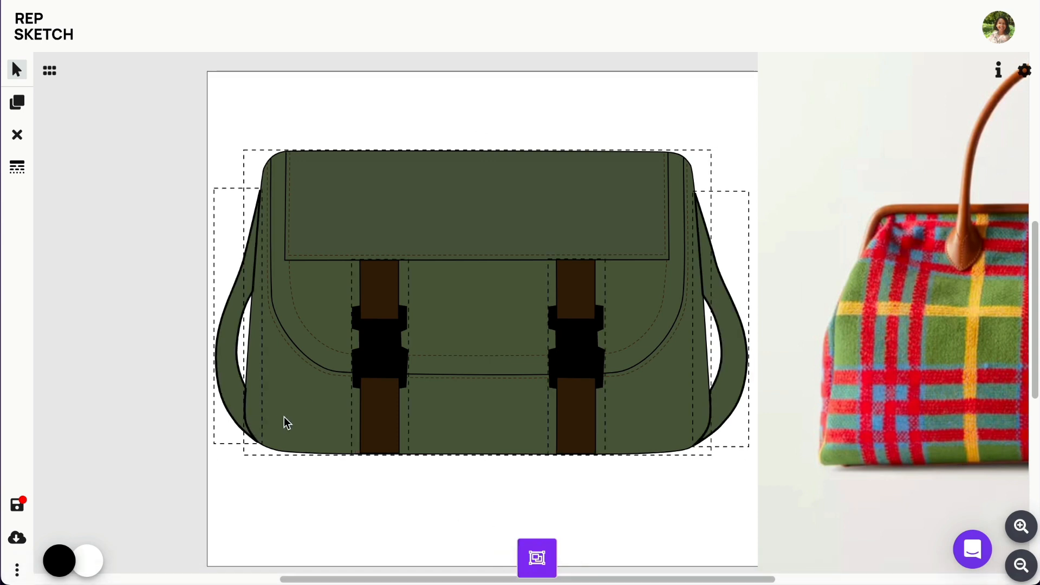
{"action": "left_click", "coordinate": [217, 371]}
{"action": "left_click", "coordinate": [220, 369]}
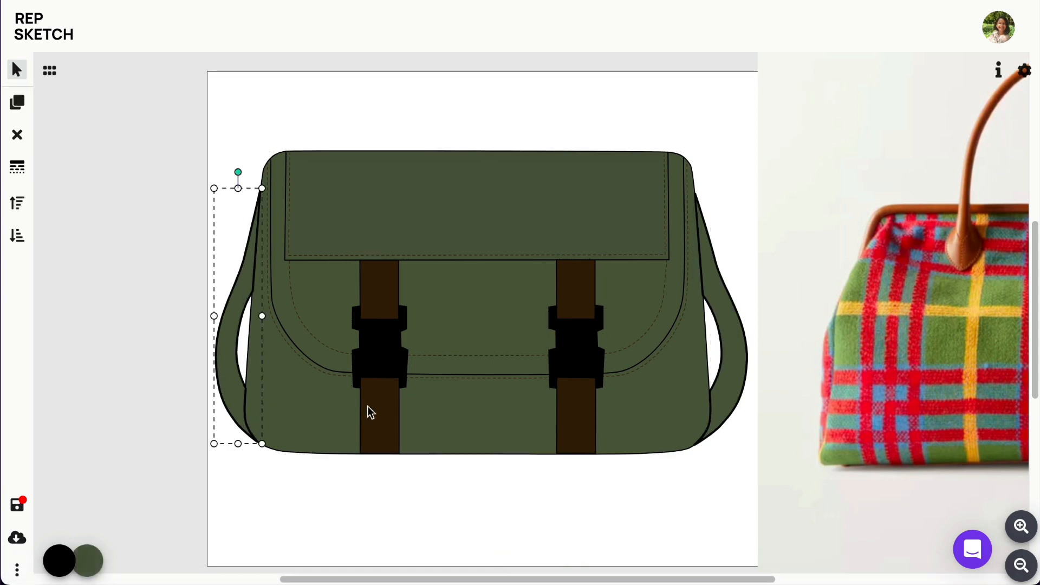
{"action": "left_click", "coordinate": [586, 413], "text": "shift"}
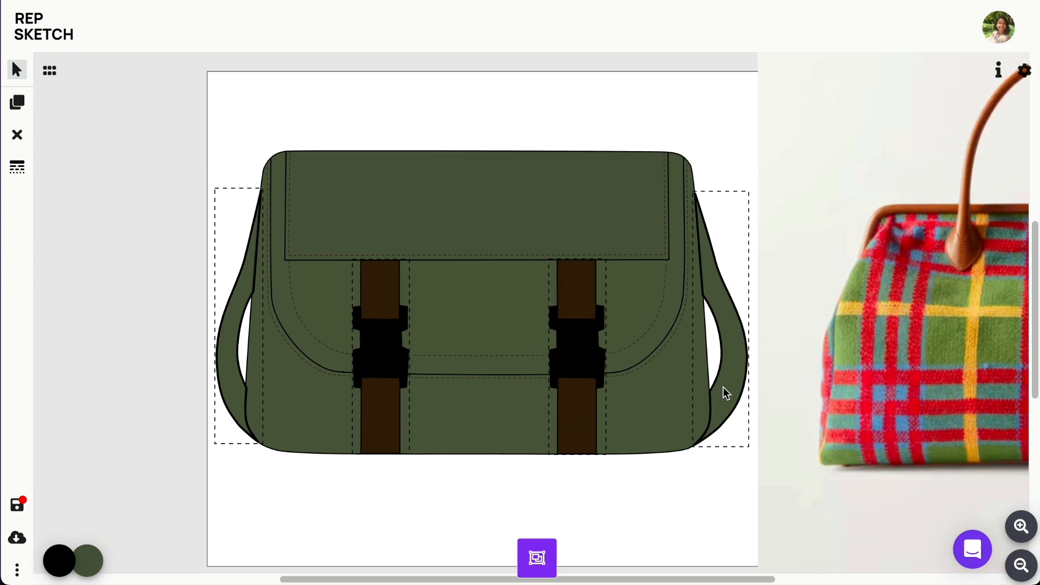
{"action": "left_click", "coordinate": [16, 135]}
Ungroup the remaining bag body and delete the flap, top panel and stitch lines, keeping only the base shape.
{"action": "left_click", "coordinate": [418, 295]}
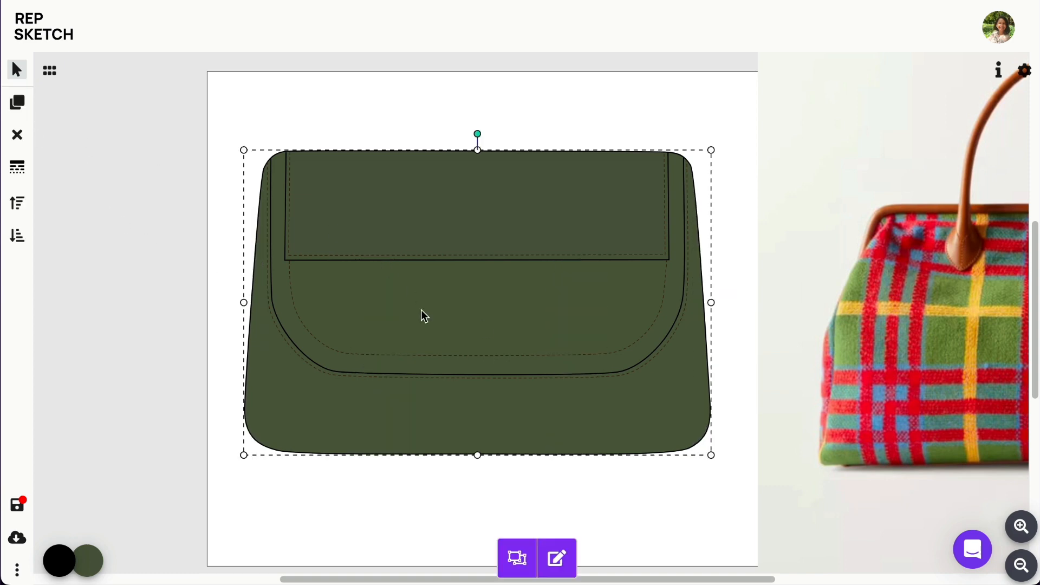
{"action": "left_click", "coordinate": [516, 559]}
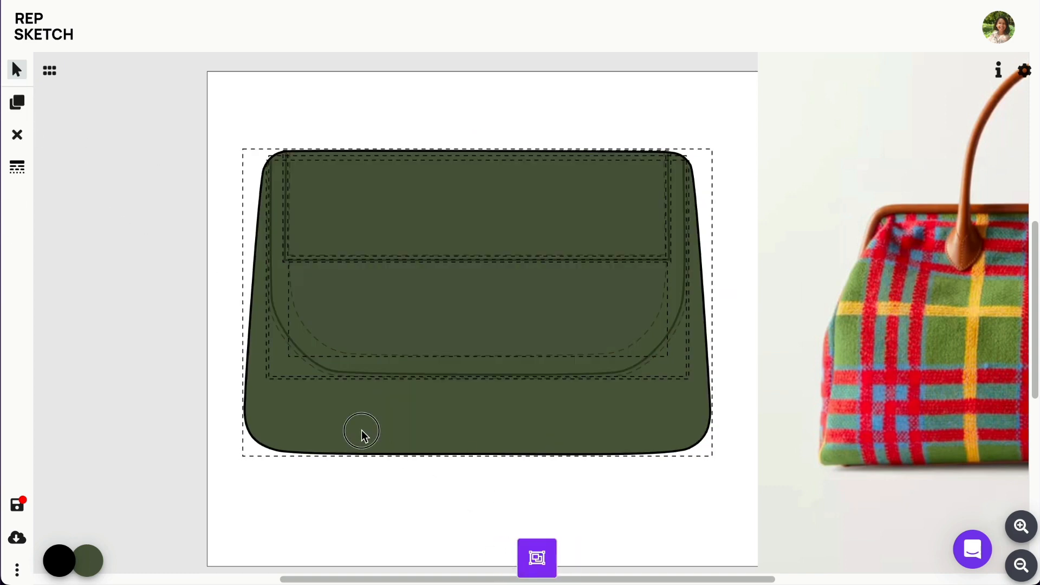
{"action": "left_click", "coordinate": [17, 135]}
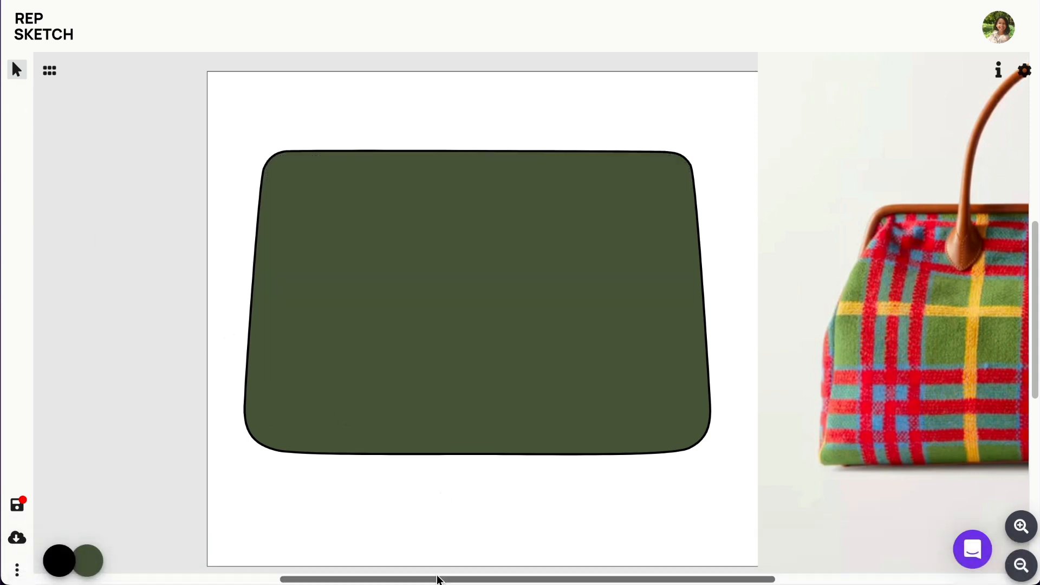
Place the green base shape over the photographed bag and resize it to the bag body's width and height.
{"action": "left_click_drag", "start_coordinate": [434, 579], "coordinate": [658, 577]}
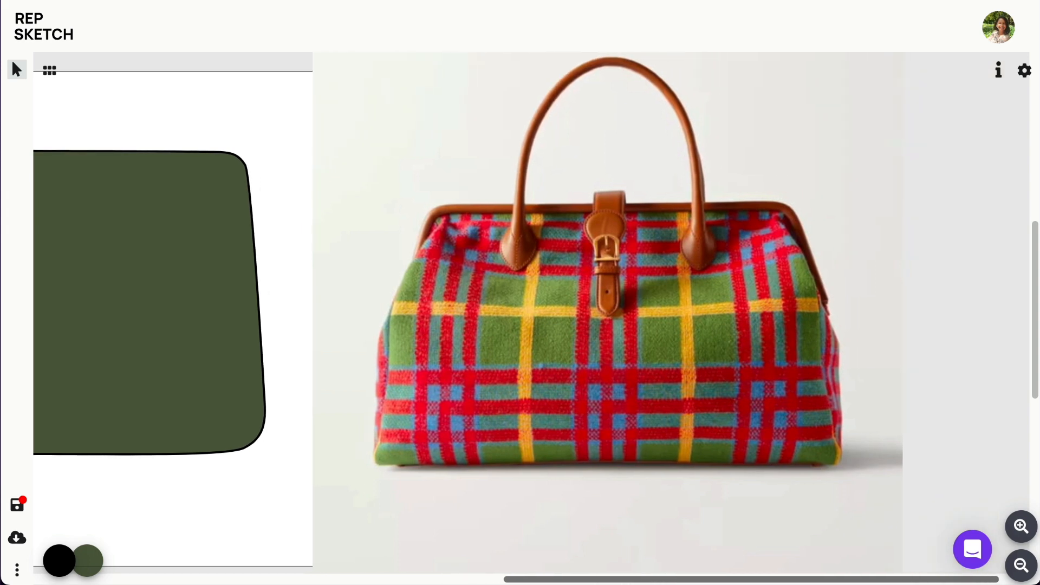
{"action": "left_click_drag", "start_coordinate": [198, 363], "coordinate": [773, 374]}
{"action": "left_click", "coordinate": [1022, 526]}
{"action": "scroll", "coordinate": [710, 576], "scroll_direction": "right", "scroll_amount": 3}
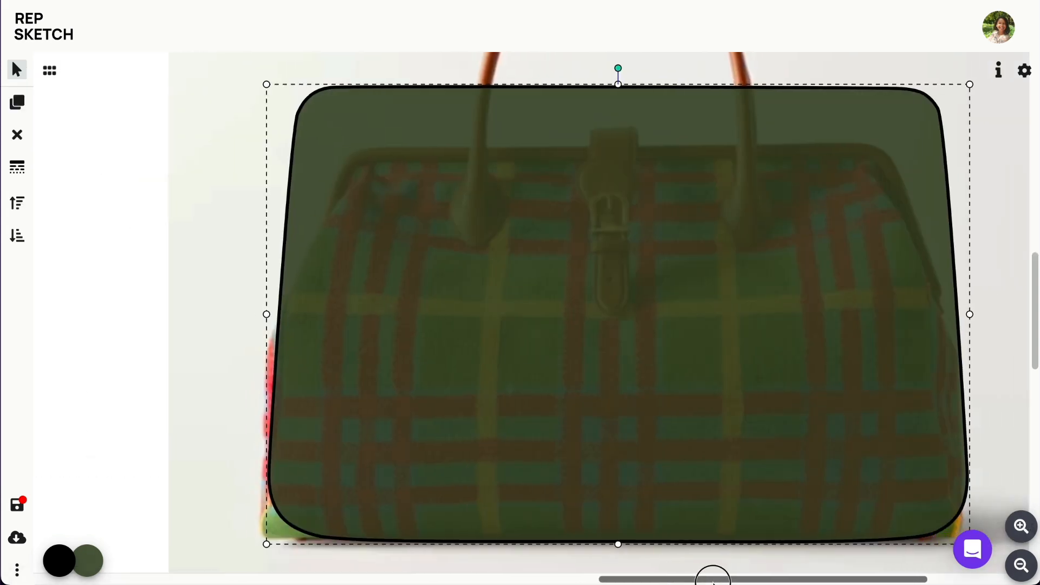
{"action": "left_click_drag", "start_coordinate": [237, 314], "coordinate": [231, 314]}
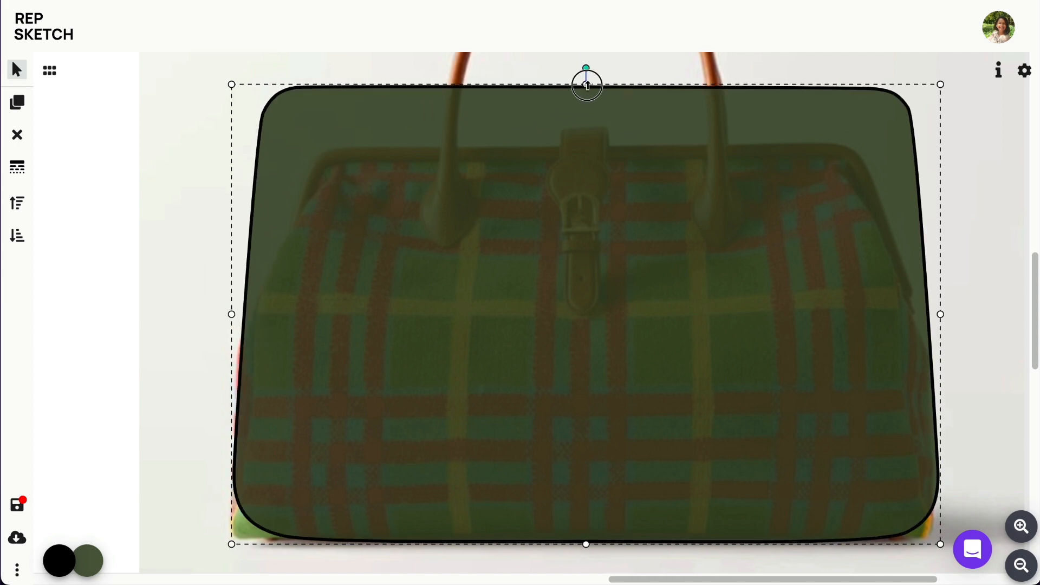
{"action": "left_click_drag", "start_coordinate": [588, 84], "coordinate": [586, 160]}
{"action": "left_click_drag", "start_coordinate": [940, 351], "coordinate": [941, 351]}
Edit the base shape's path, moving both bottom corner nodes outward to match the photographed bag's tighter corners.
{"action": "double_click", "coordinate": [274, 496]}
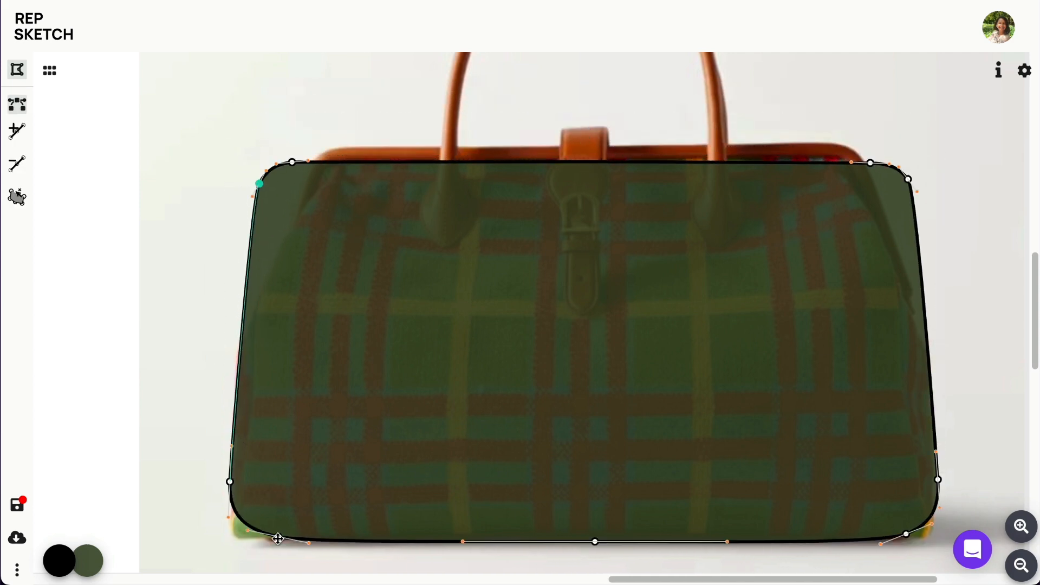
{"action": "left_click_drag", "start_coordinate": [260, 539], "coordinate": [254, 539]}
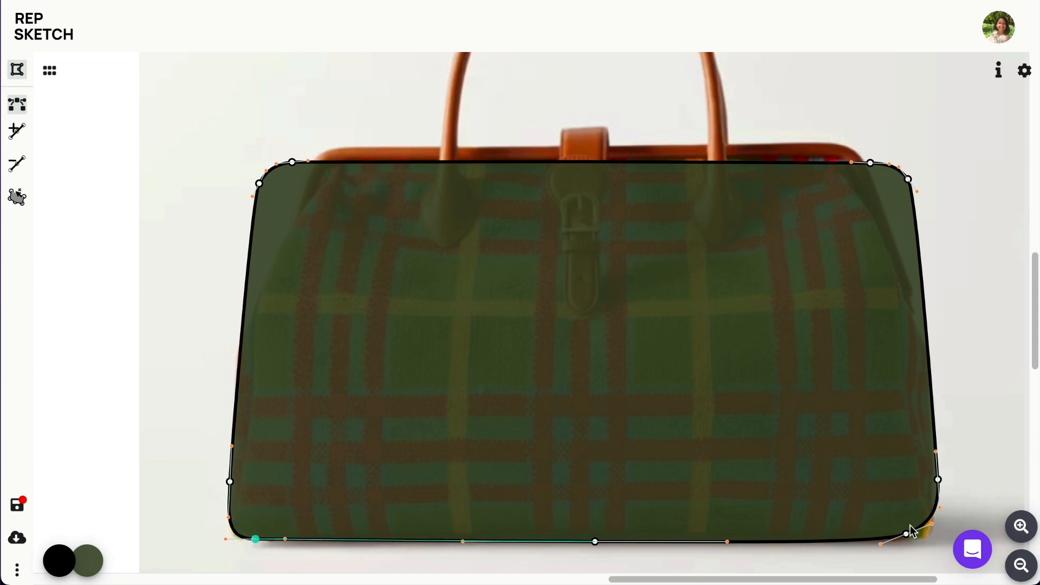
{"action": "left_click_drag", "start_coordinate": [930, 524], "coordinate": [910, 542]}
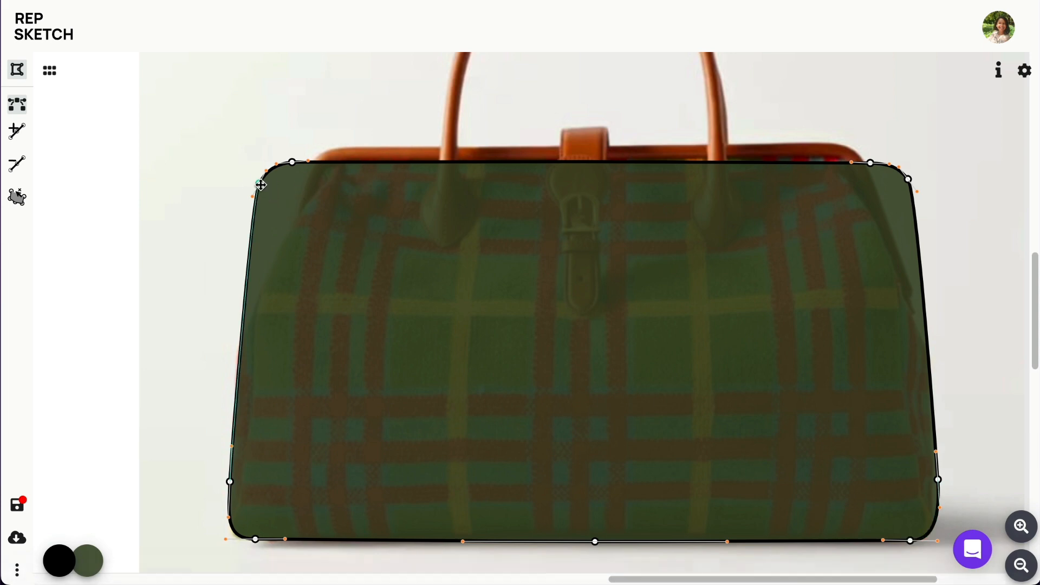
Reshape the path's left side to follow the photographed bag, adding a node to form the upper-left corner.
{"action": "left_click_drag", "start_coordinate": [259, 184], "coordinate": [246, 329]}
{"action": "left_click", "coordinate": [293, 162]}
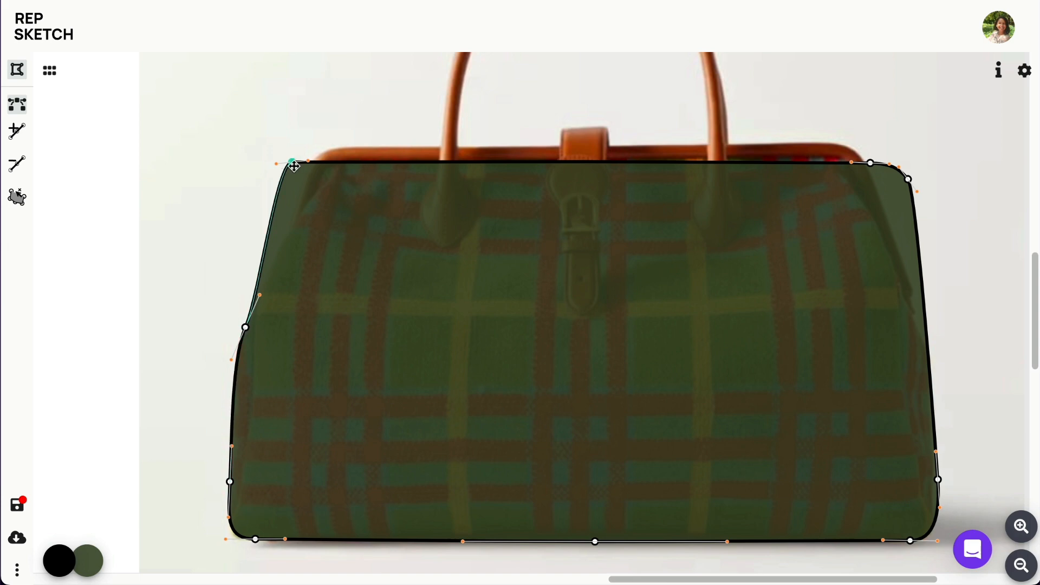
{"action": "left_click_drag", "start_coordinate": [293, 165], "coordinate": [286, 237]}
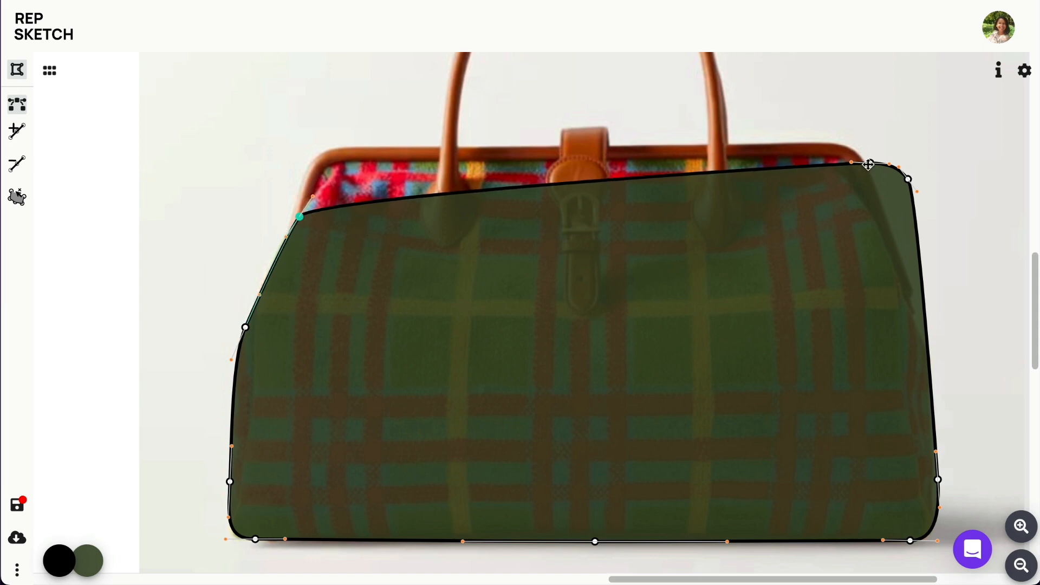
{"action": "left_click", "coordinate": [868, 165]}
{"action": "left_click", "coordinate": [582, 182]}
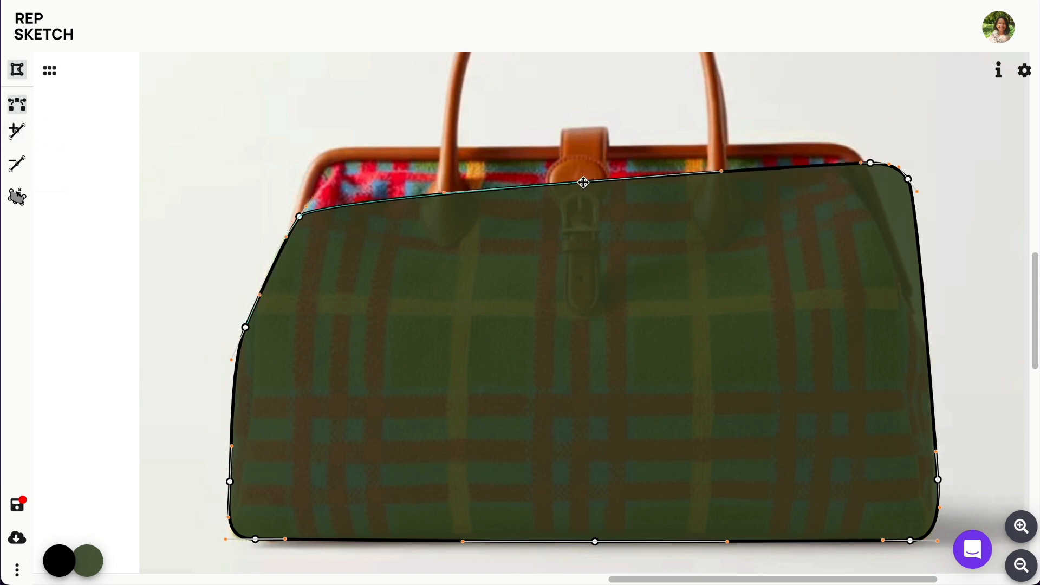
{"action": "left_click_drag", "start_coordinate": [583, 182], "coordinate": [341, 162]}
{"action": "left_click_drag", "start_coordinate": [203, 174], "coordinate": [317, 162]}
{"action": "left_click_drag", "start_coordinate": [306, 206], "coordinate": [312, 202]}
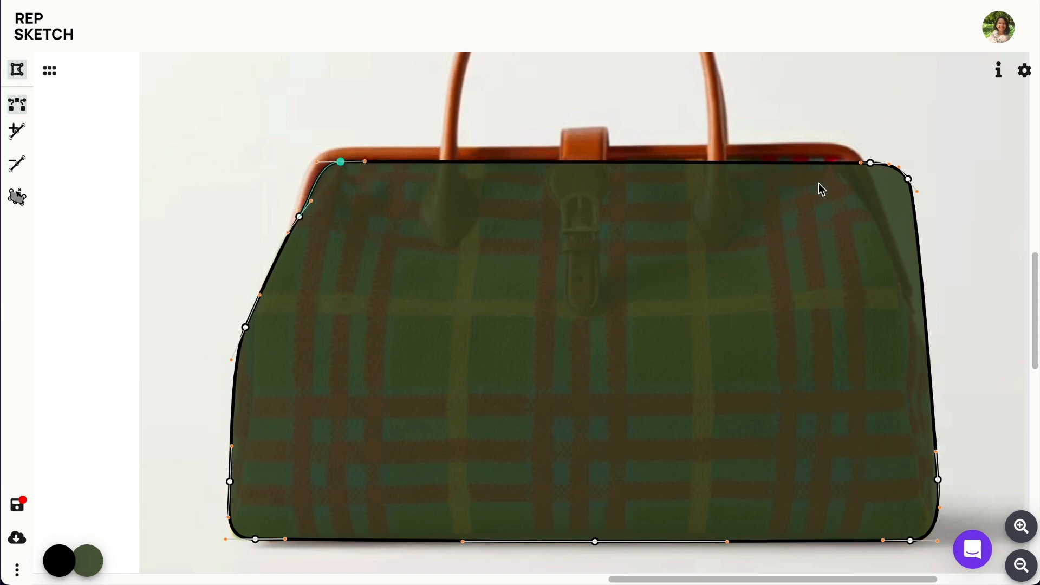
Reshape the path's top edge and right side to follow the bag, adding nodes where needed, and finish editing the path.
{"action": "left_click", "coordinate": [585, 161]}
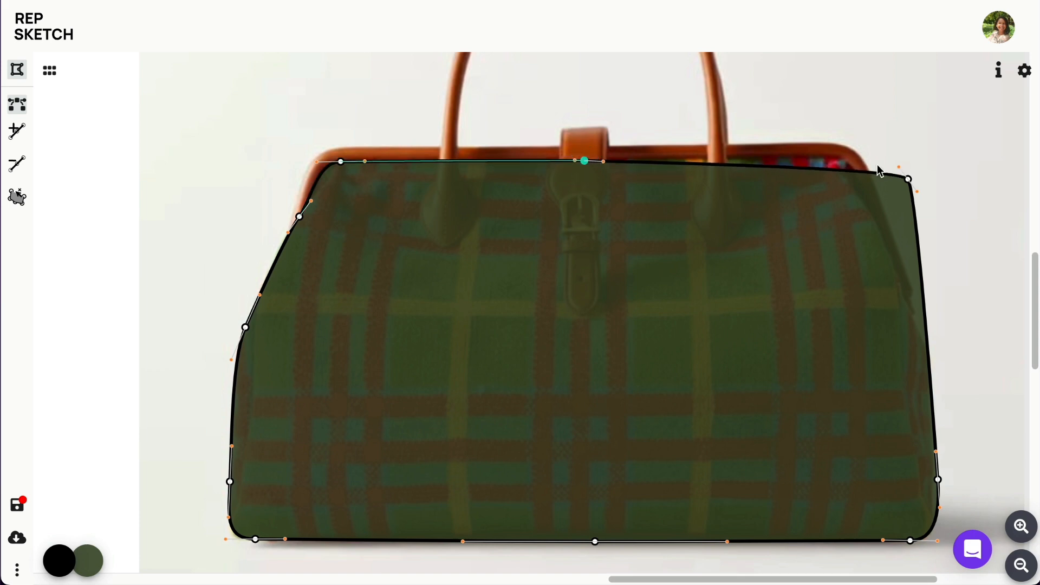
{"action": "left_click_drag", "start_coordinate": [908, 179], "coordinate": [917, 330]}
{"action": "left_click", "coordinate": [16, 131]}
{"action": "left_click", "coordinate": [724, 228]}
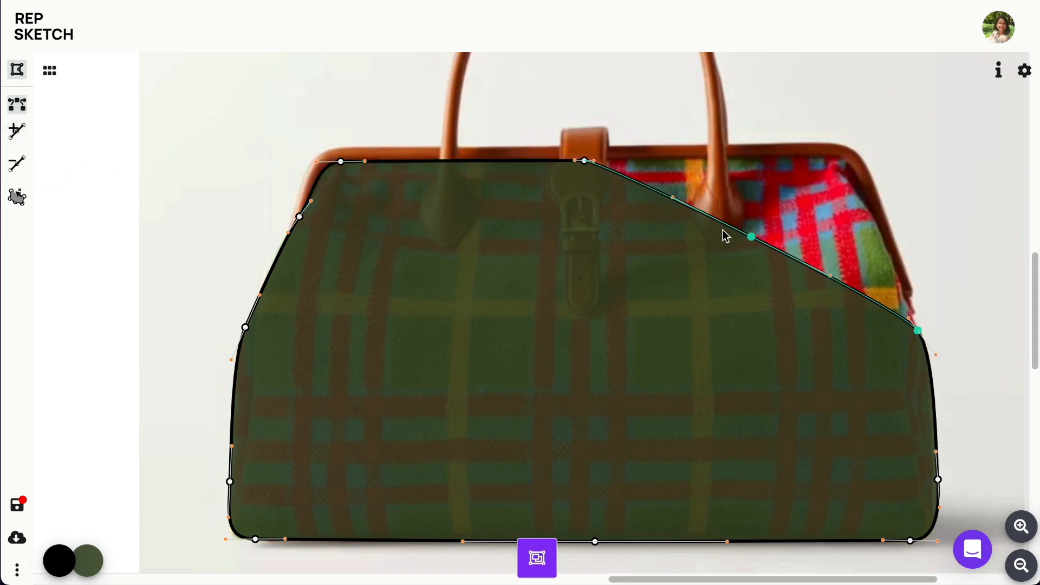
{"action": "left_click_drag", "start_coordinate": [754, 239], "coordinate": [831, 156]}
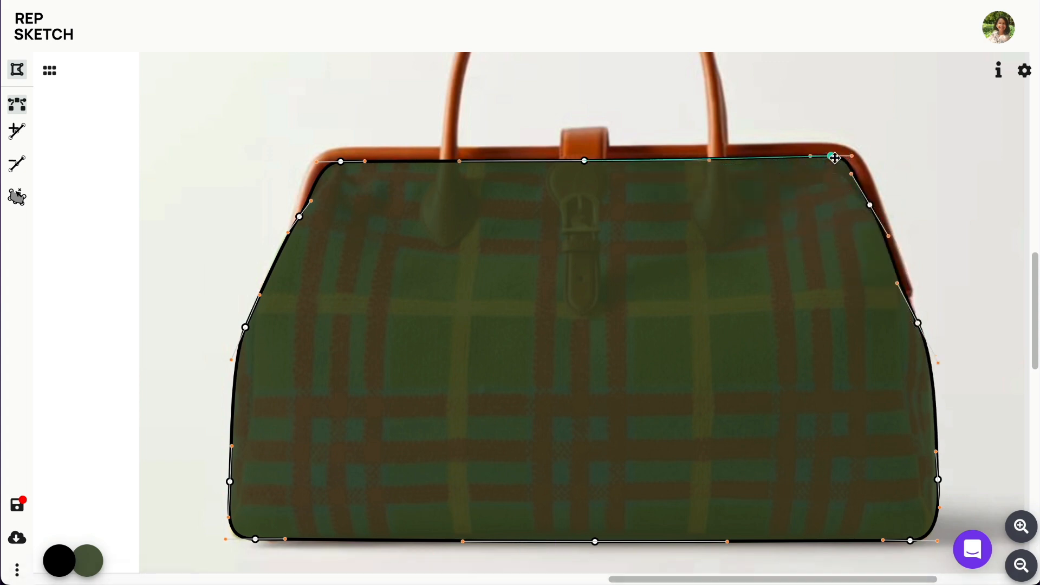
{"action": "left_click", "coordinate": [787, 217]}
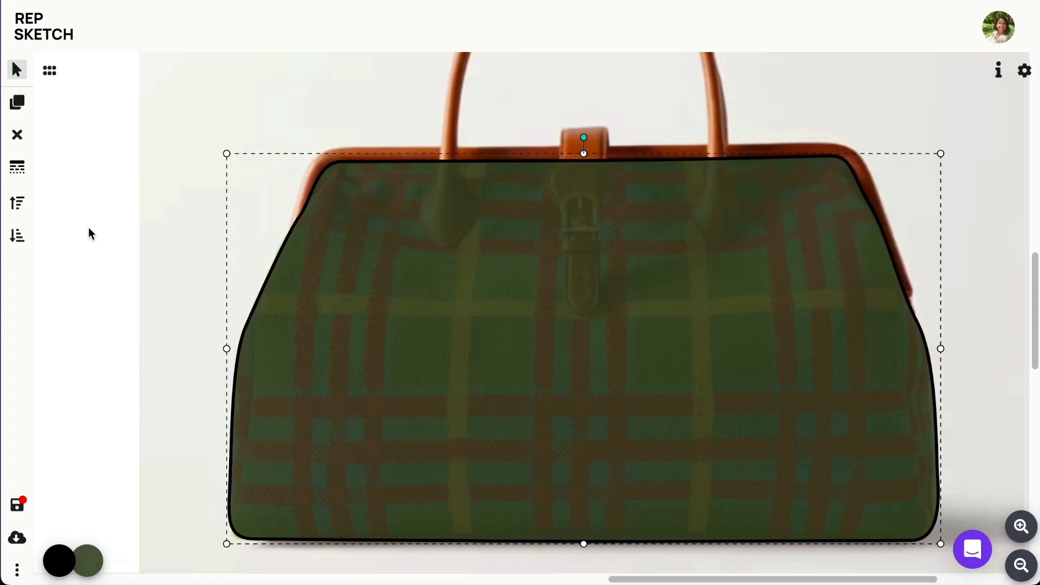
{"action": "left_click", "coordinate": [104, 233]}
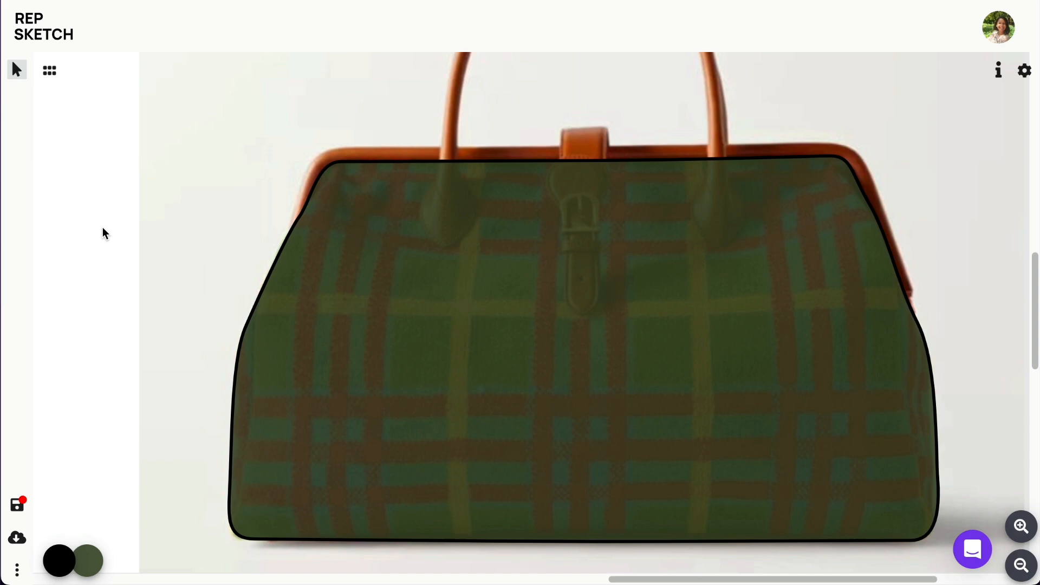
Draw a closed path around the photographed bag's leather frame, using the base shape's upper contour as its inner edge.
{"action": "left_click", "coordinate": [15, 69]}
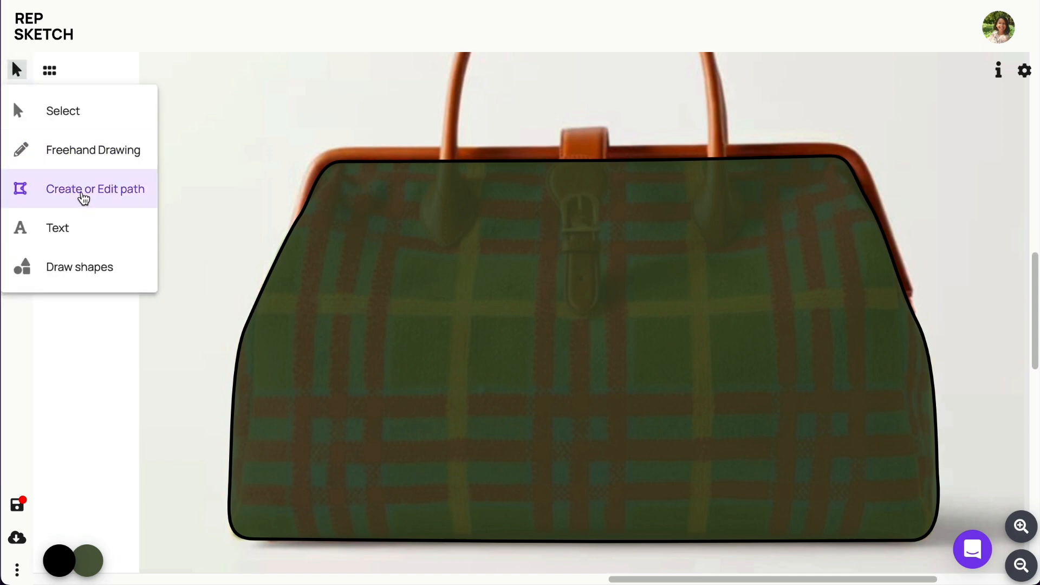
{"action": "left_click", "coordinate": [86, 189]}
{"action": "left_click", "coordinate": [1020, 526]}
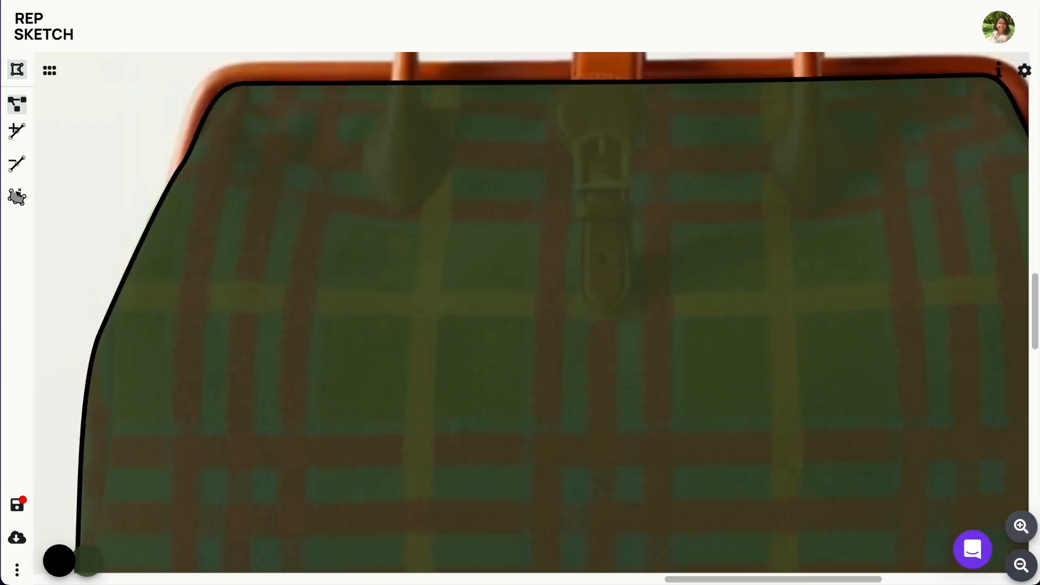
{"action": "left_click_drag", "start_coordinate": [1035, 340], "coordinate": [1034, 329]}
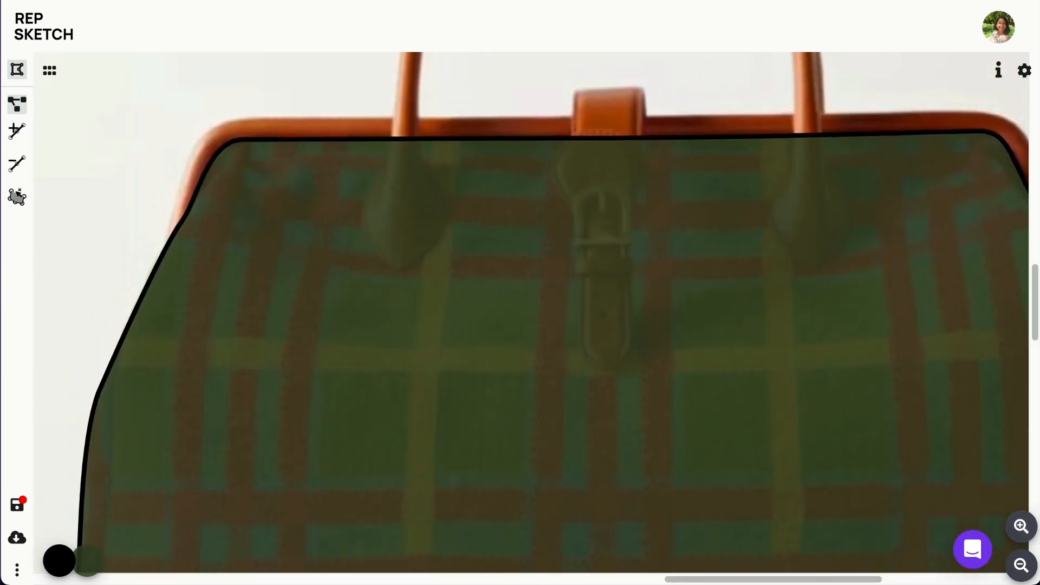
{"action": "left_click_drag", "start_coordinate": [721, 580], "coordinate": [743, 580]}
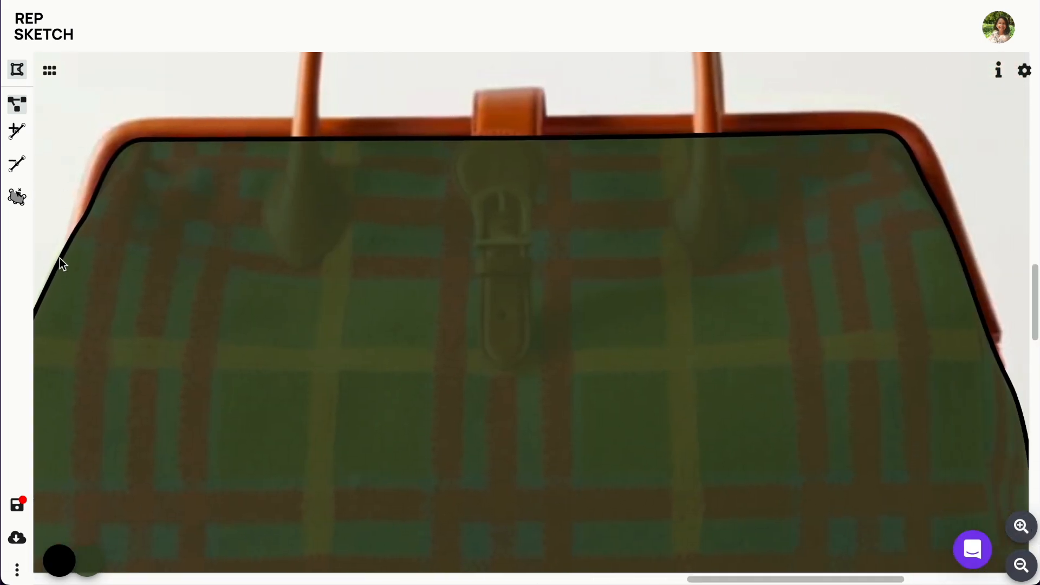
{"action": "left_click_drag", "start_coordinate": [60, 258], "coordinate": [66, 242]}
{"action": "left_click_drag", "start_coordinate": [104, 139], "coordinate": [103, 135]}
{"action": "left_click_drag", "start_coordinate": [171, 117], "coordinate": [205, 116]}
{"action": "left_click_drag", "start_coordinate": [502, 117], "coordinate": [586, 117]}
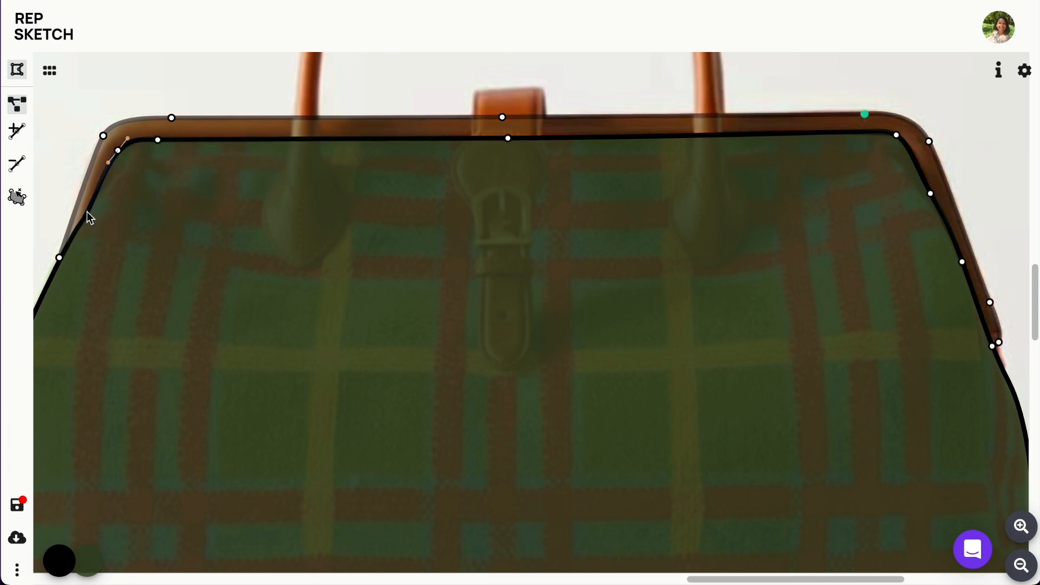
{"action": "left_click", "coordinate": [59, 258]}
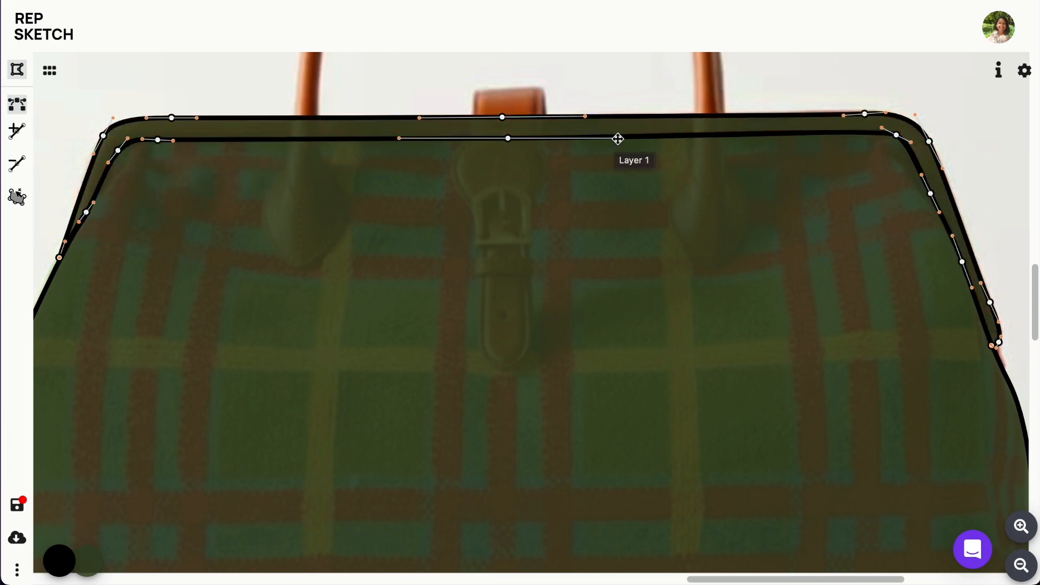
Smooth the frame path's inner edge by lengthening its middle curve handles and adjusting the upper-right corner node, and finish the path.
{"action": "left_click_drag", "start_coordinate": [617, 138], "coordinate": [638, 139]}
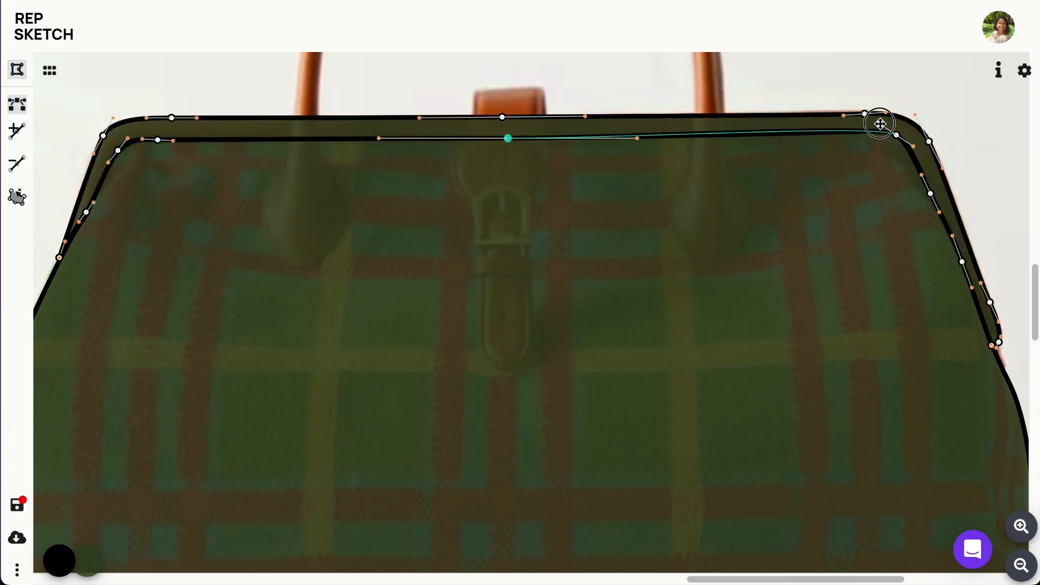
{"action": "left_click", "coordinate": [895, 136]}
{"action": "left_click_drag", "start_coordinate": [895, 136], "coordinate": [896, 135]}
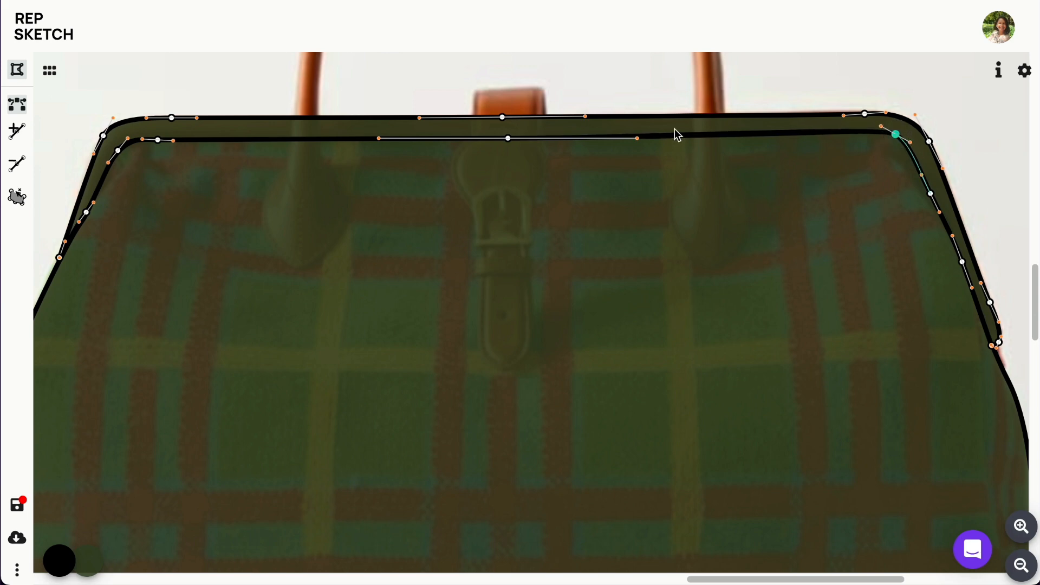
{"action": "key", "text": "Escape"}
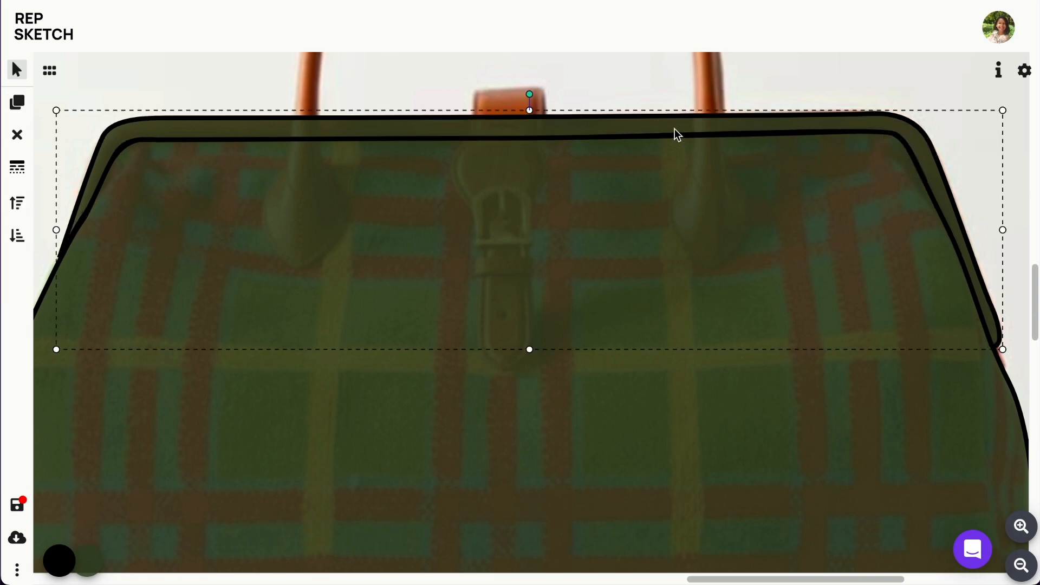
Fill the frame shape with brown 8B572A at full opacity and deselect it.
{"action": "left_click", "coordinate": [89, 572]}
{"action": "left_click", "coordinate": [117, 503]}
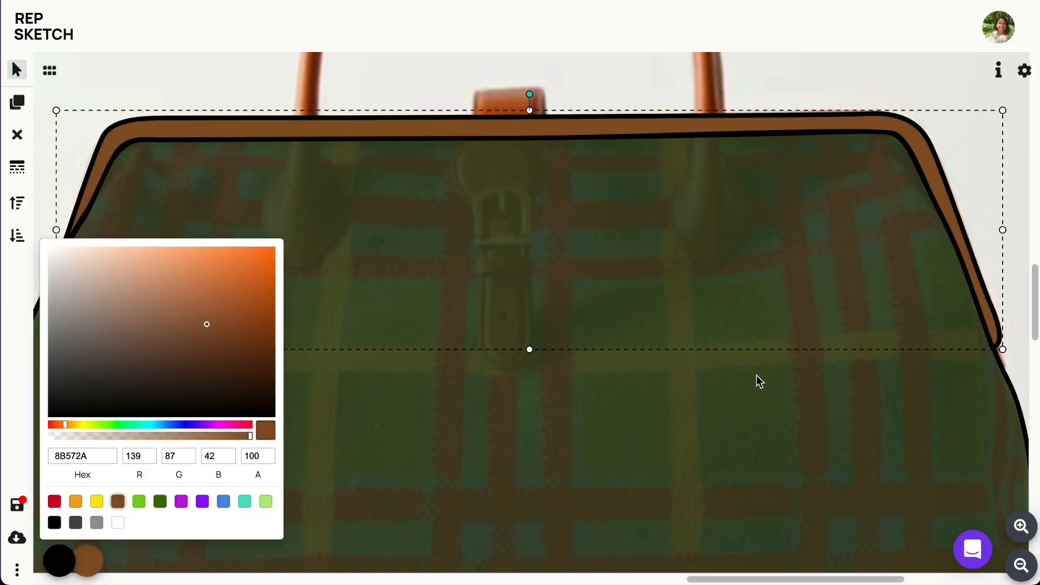
{"action": "left_click", "coordinate": [1021, 564]}
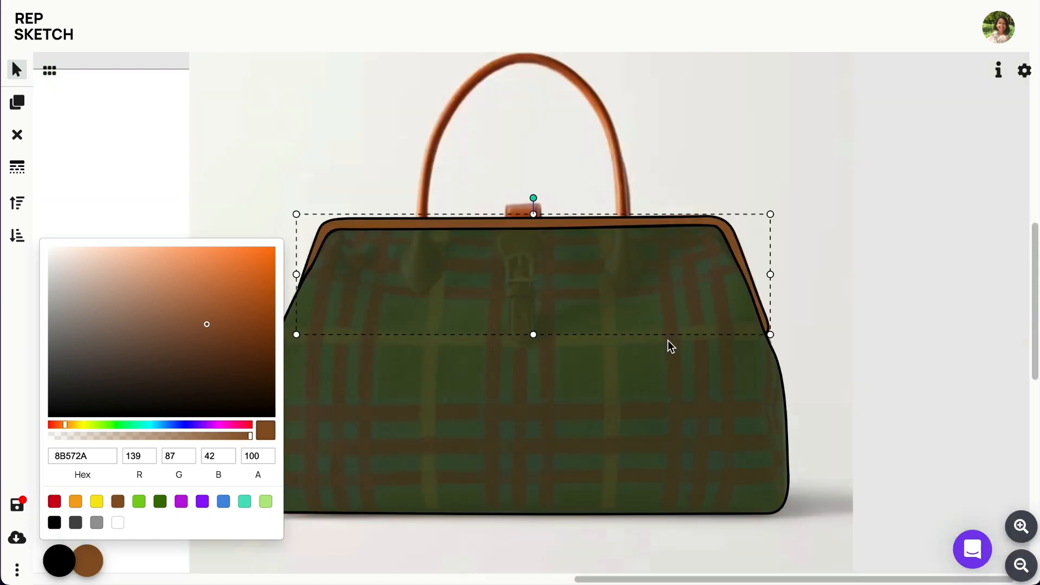
{"action": "key", "text": "Escape"}
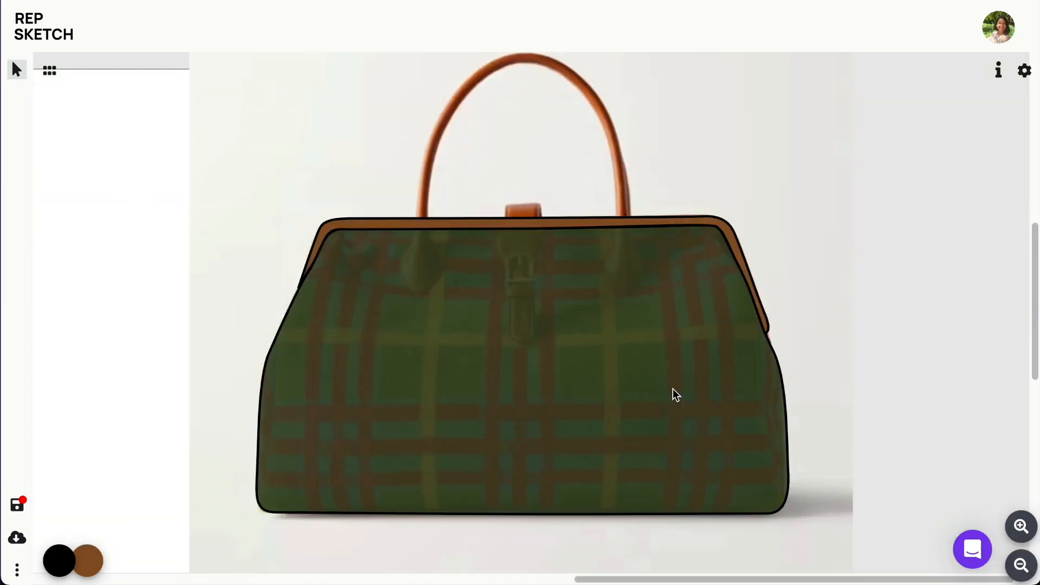
Draw a curved path for the bag's left side fold, from the upper side edge down to the bottom-left corner.
{"action": "left_click", "coordinate": [1021, 526]}
{"action": "left_click", "coordinate": [1021, 526]}
{"action": "scroll", "coordinate": [1033, 325], "scroll_direction": "down", "scroll_amount": 3}
{"action": "scroll", "coordinate": [941, 318], "scroll_direction": "left", "scroll_amount": 5}
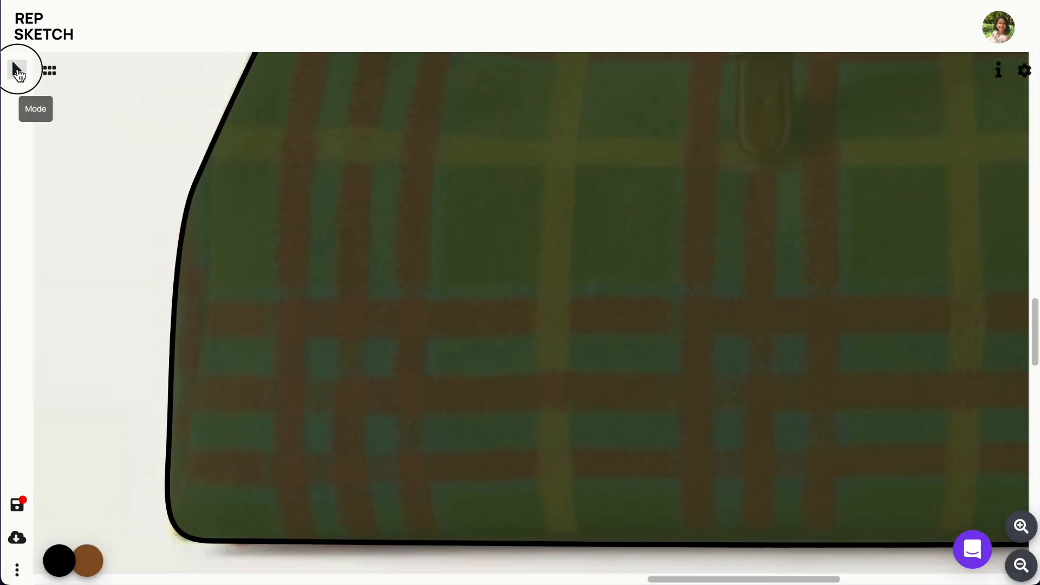
{"action": "left_click", "coordinate": [16, 69]}
{"action": "left_click", "coordinate": [67, 188]}
{"action": "left_click", "coordinate": [218, 128]}
{"action": "left_click_drag", "start_coordinate": [206, 194], "coordinate": [208, 215]}
{"action": "left_click_drag", "start_coordinate": [189, 416], "coordinate": [189, 438]}
{"action": "left_click_drag", "start_coordinate": [184, 483], "coordinate": [179, 496]}
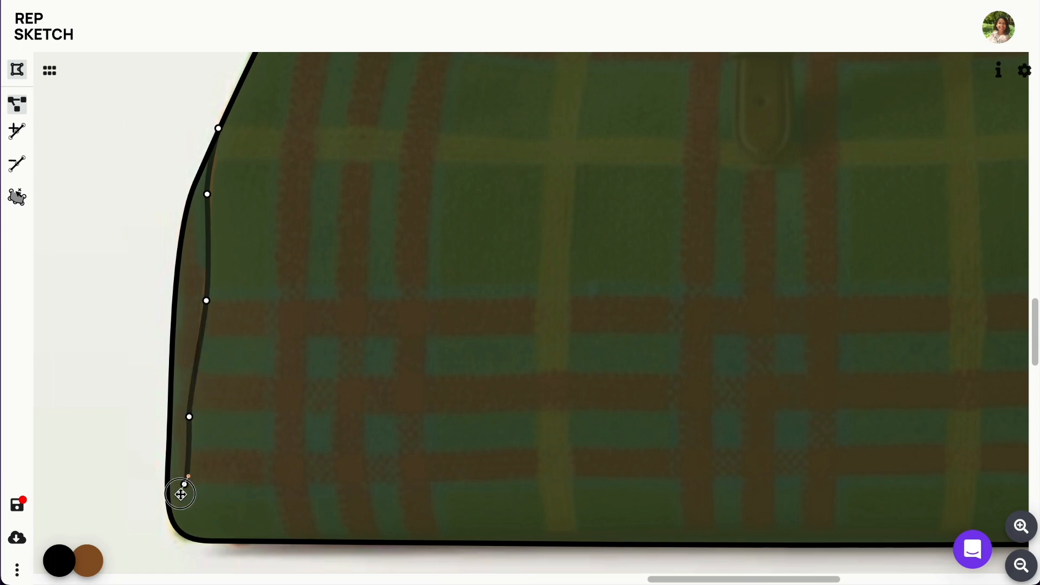
{"action": "left_click", "coordinate": [168, 506]}
{"action": "key", "text": "Return"}
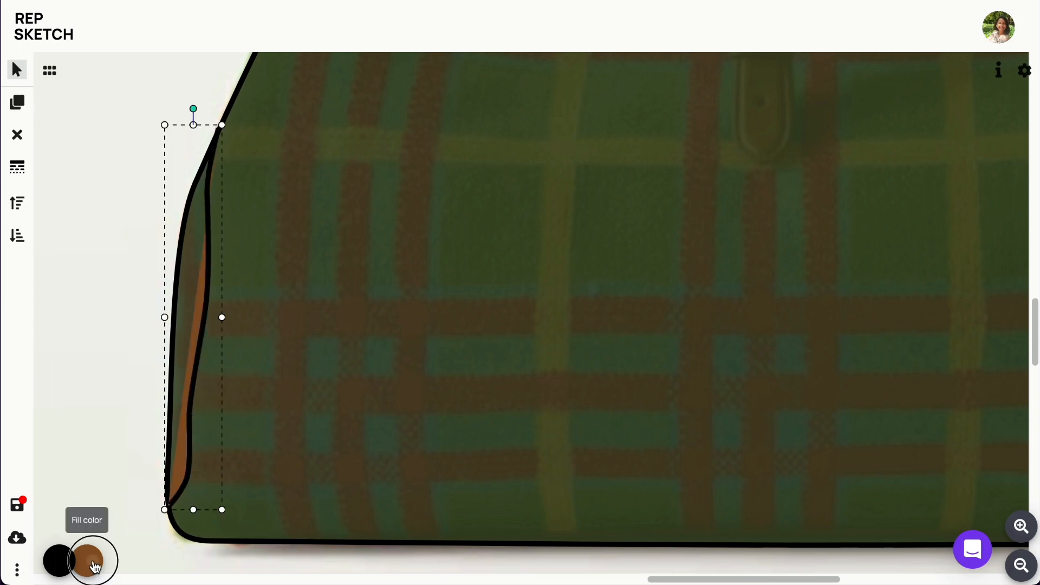
Make the left side fold's fill fully transparent so only its outline is drawn.
{"action": "left_click", "coordinate": [87, 561]}
{"action": "key", "text": "BackSpace"}
{"action": "key", "text": "BackSpace"}
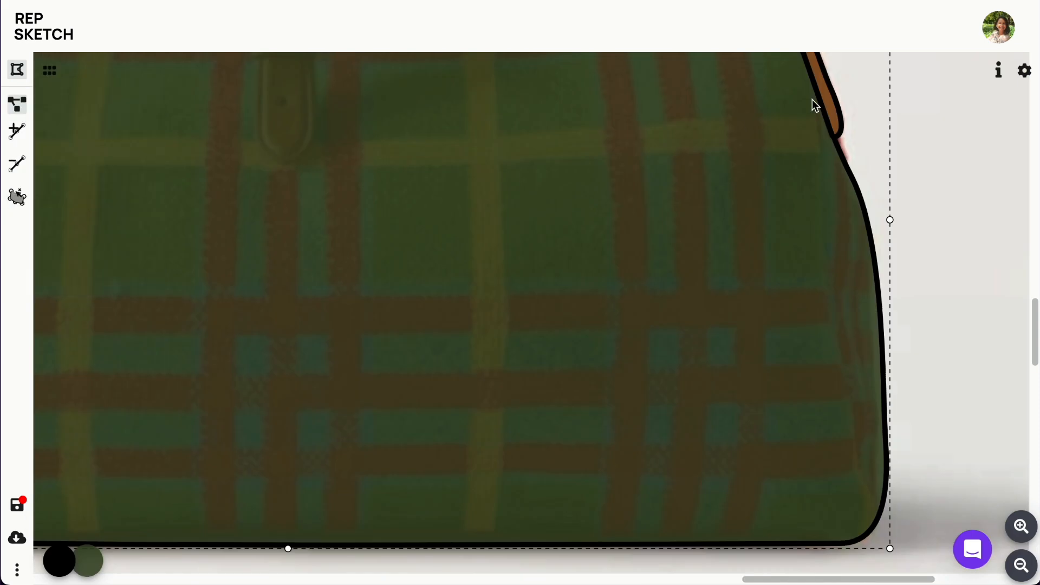
Draw a curved path for the bag's right side fold, from below the frame down to the bottom-right corner.
{"action": "left_click", "coordinate": [823, 158]}
{"action": "left_click_drag", "start_coordinate": [824, 162], "coordinate": [829, 267]}
{"action": "left_click", "coordinate": [825, 264]}
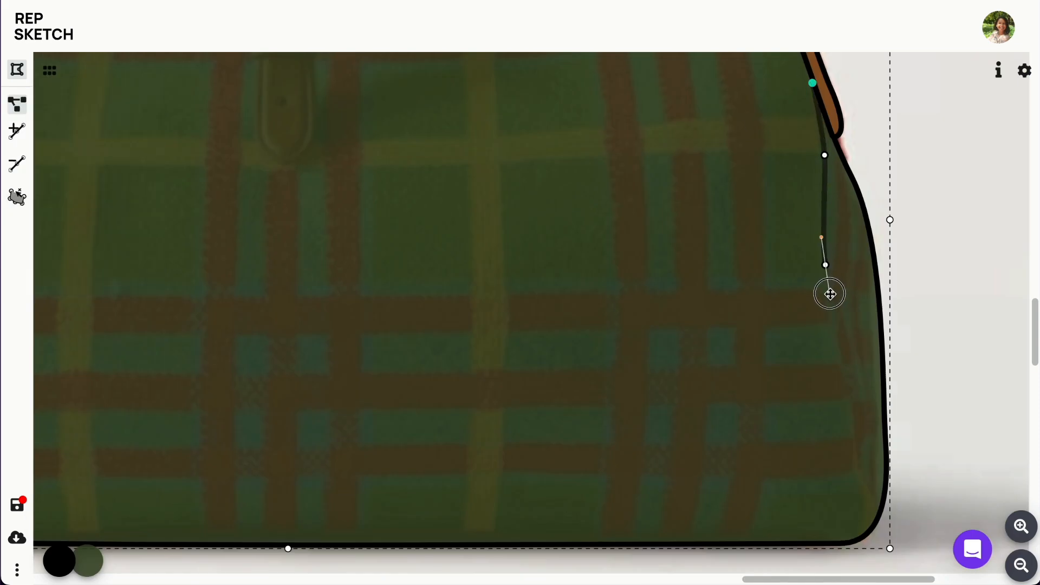
{"action": "left_click_drag", "start_coordinate": [848, 396], "coordinate": [852, 413]}
{"action": "left_click_drag", "start_coordinate": [857, 470], "coordinate": [880, 516]}
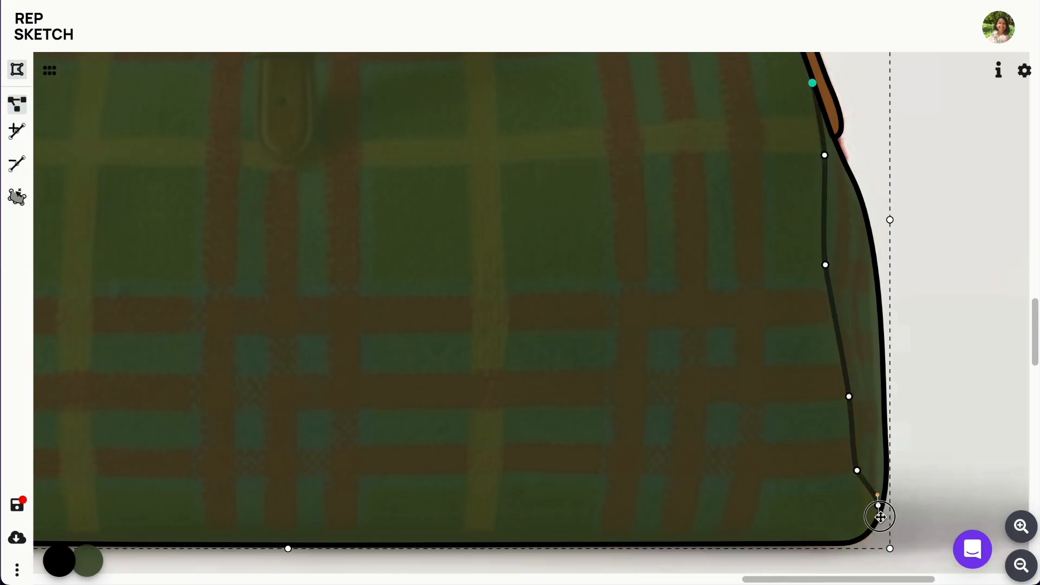
{"action": "key", "text": "Escape"}
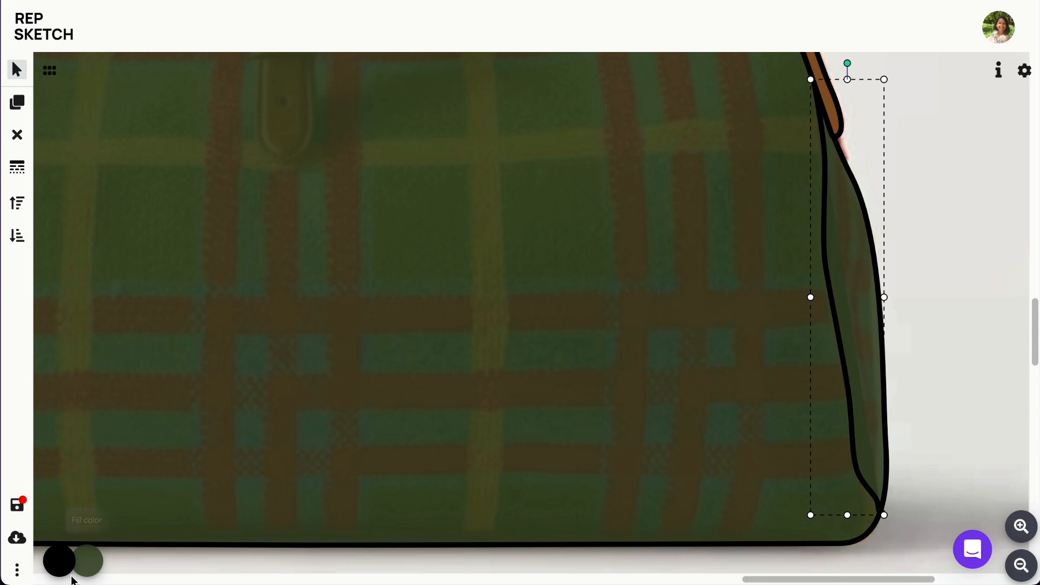
Set the right side fold's fill opacity to 0.
{"action": "left_click", "coordinate": [87, 561]}
{"action": "double_click", "coordinate": [254, 455]}
{"action": "type", "text": "0"}
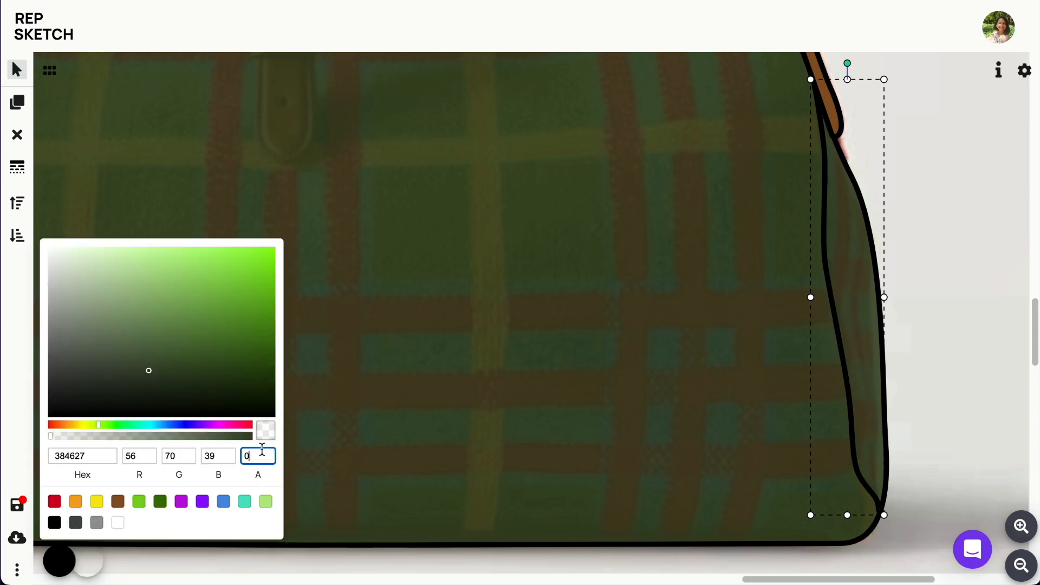
{"action": "left_click", "coordinate": [953, 442]}
Group the base shape, frame and both side folds, and move the group off the photo onto the white artboard.
{"action": "left_click", "coordinate": [1021, 565]}
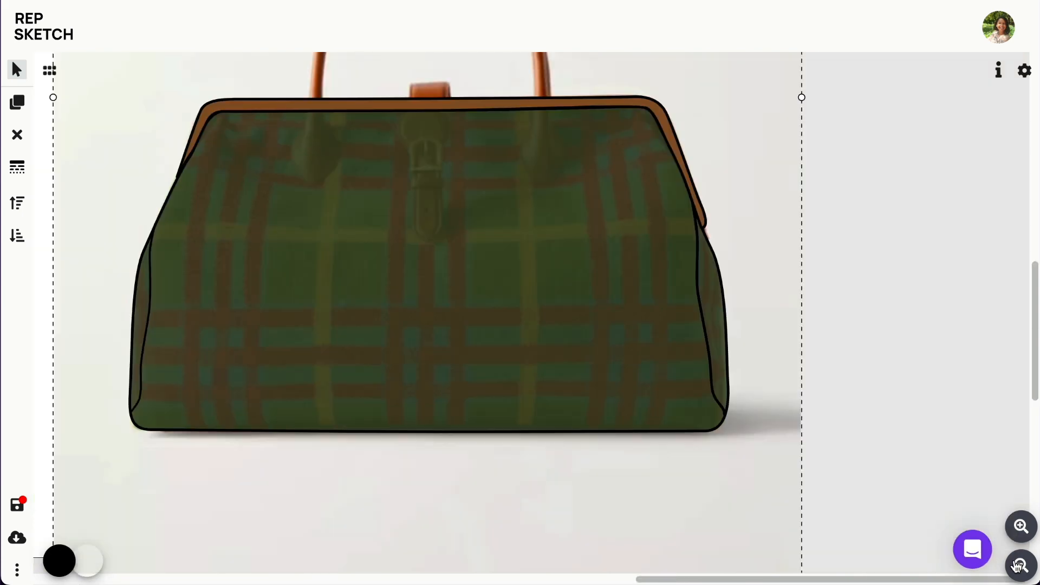
{"action": "left_click_drag", "start_coordinate": [666, 579], "coordinate": [568, 579]}
{"action": "left_click", "coordinate": [1021, 565]}
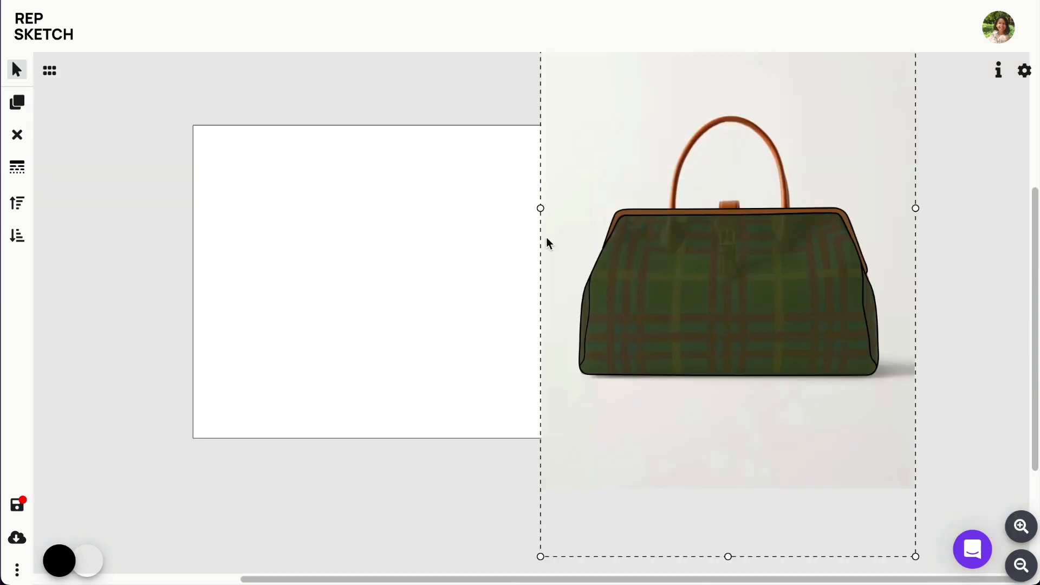
{"action": "left_click", "coordinate": [591, 322]}
{"action": "left_click", "coordinate": [724, 209], "text": "shift"}
{"action": "left_click", "coordinate": [723, 209], "text": "shift"}
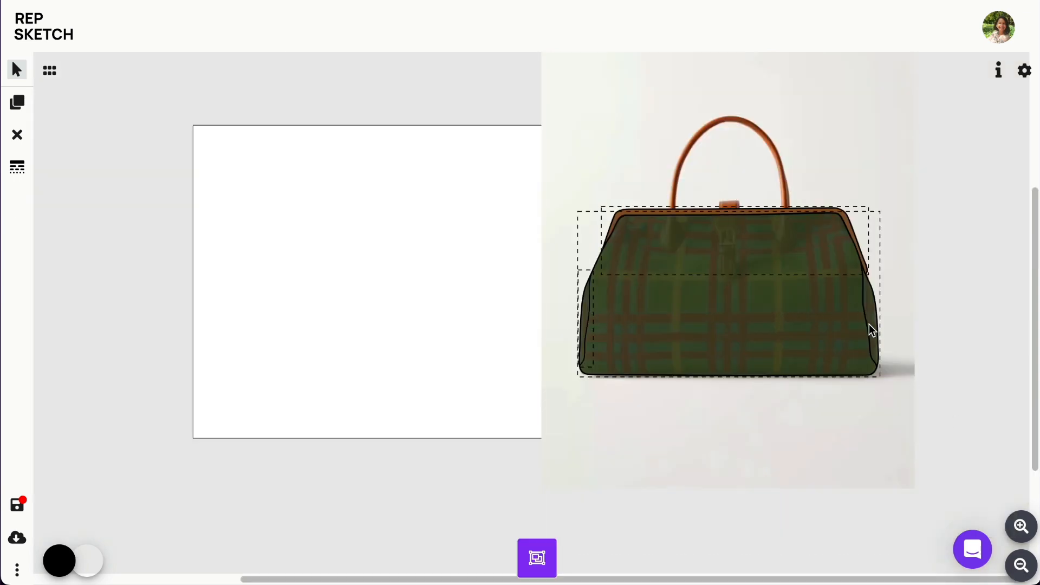
{"action": "left_click", "coordinate": [537, 558]}
{"action": "left_click_drag", "start_coordinate": [782, 308], "coordinate": [428, 314]}
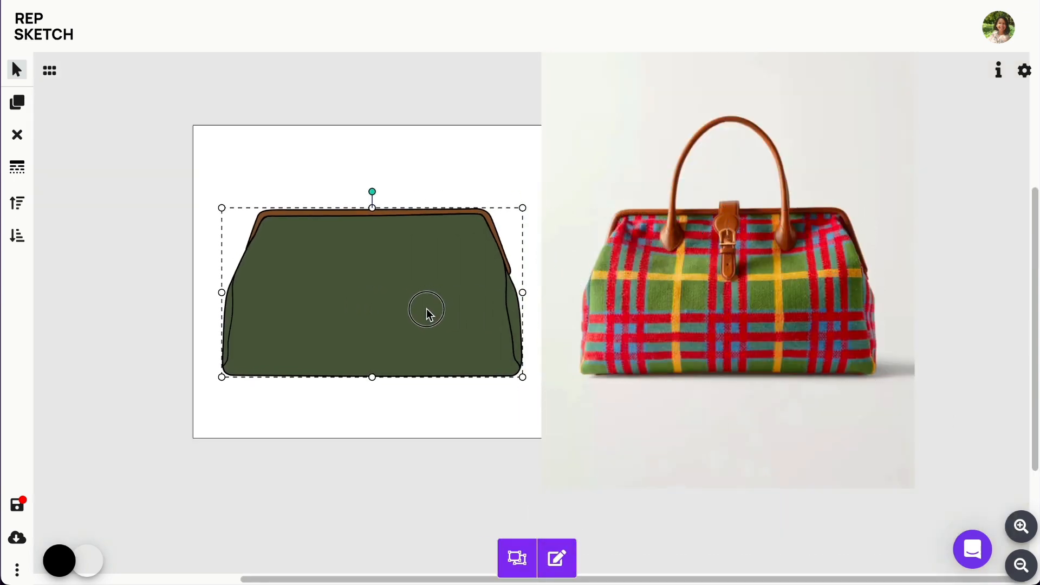
{"action": "left_click", "coordinate": [139, 266]}
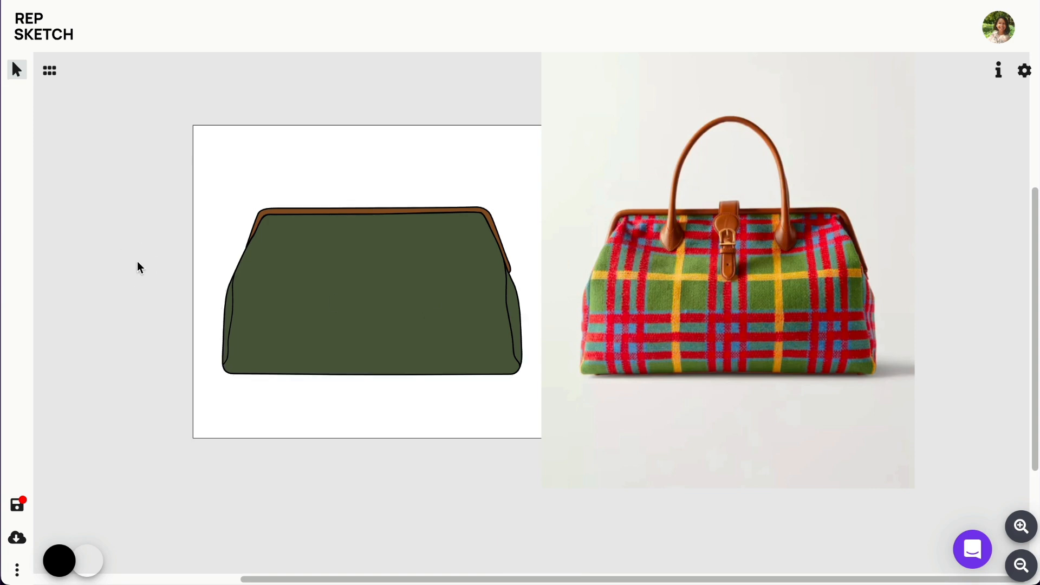
Find the Bag Handle component among the Functional Trims and add it to the canvas.
{"action": "left_click", "coordinate": [48, 71]}
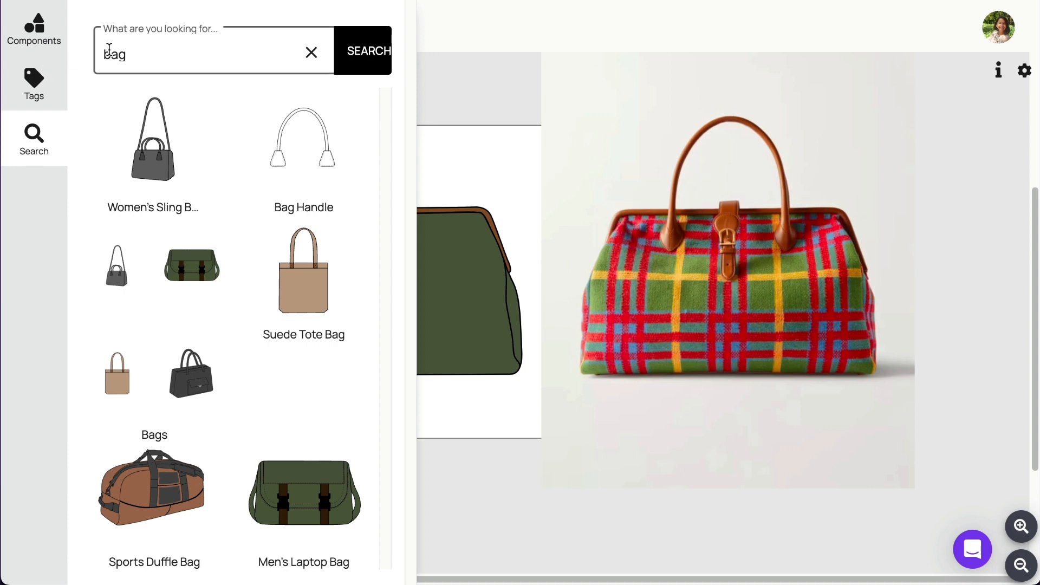
{"action": "left_click", "coordinate": [36, 25]}
{"action": "left_click_drag", "start_coordinate": [385, 223], "coordinate": [383, 552]}
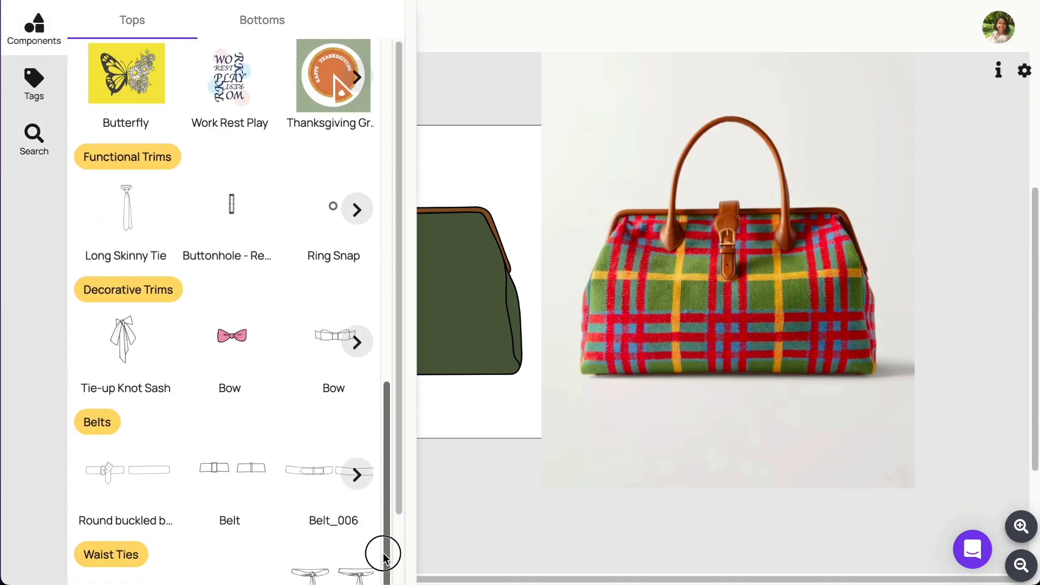
{"action": "left_click", "coordinate": [357, 208]}
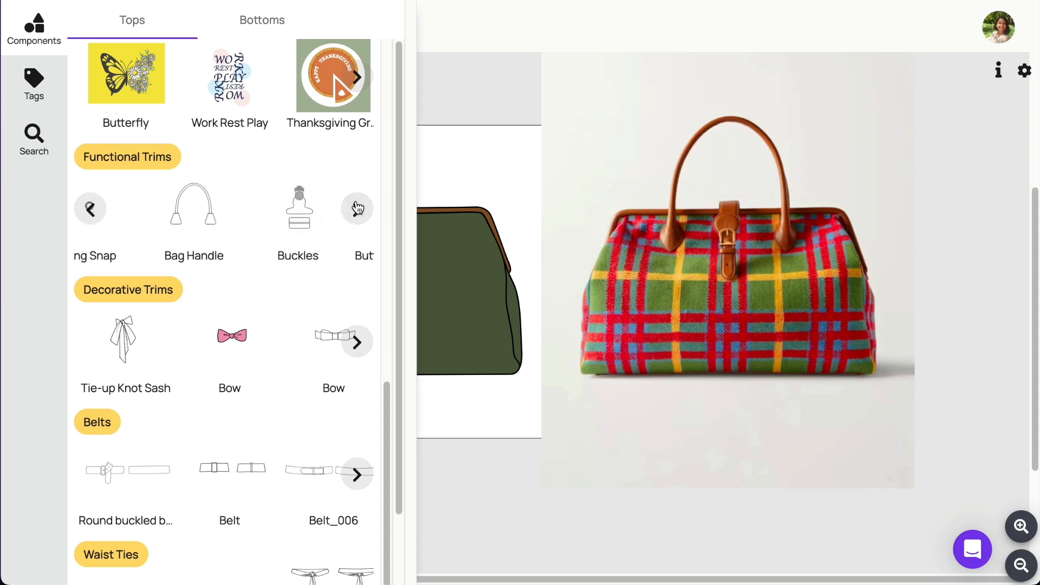
{"action": "left_click_drag", "start_coordinate": [208, 226], "coordinate": [610, 226]}
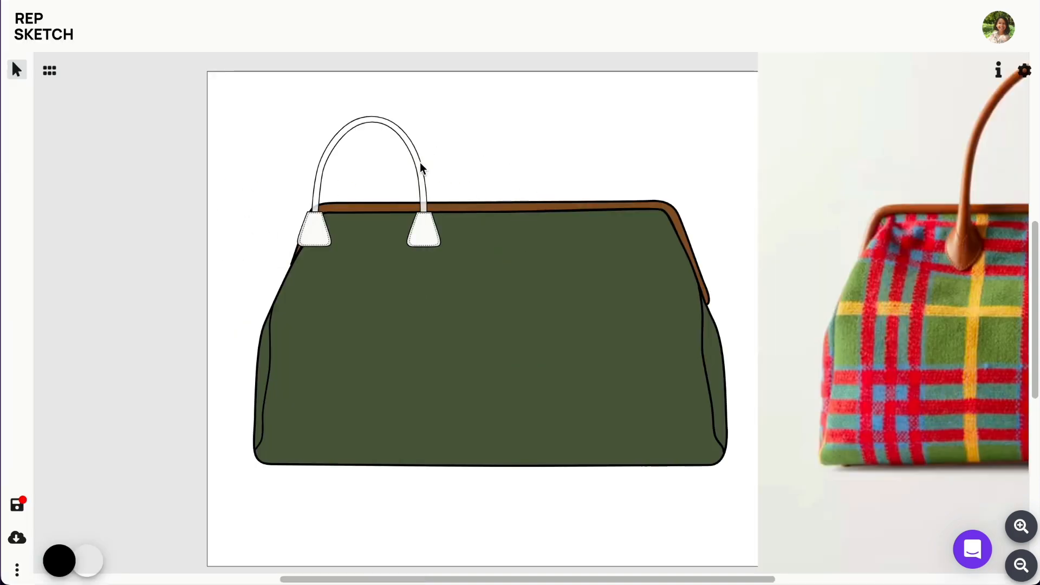
Move the bag handle over the photographed handle and enlarge it to match the photo's proportions.
{"action": "left_click_drag", "start_coordinate": [421, 161], "coordinate": [775, 200]}
{"action": "left_click_drag", "start_coordinate": [728, 579], "coordinate": [861, 577]}
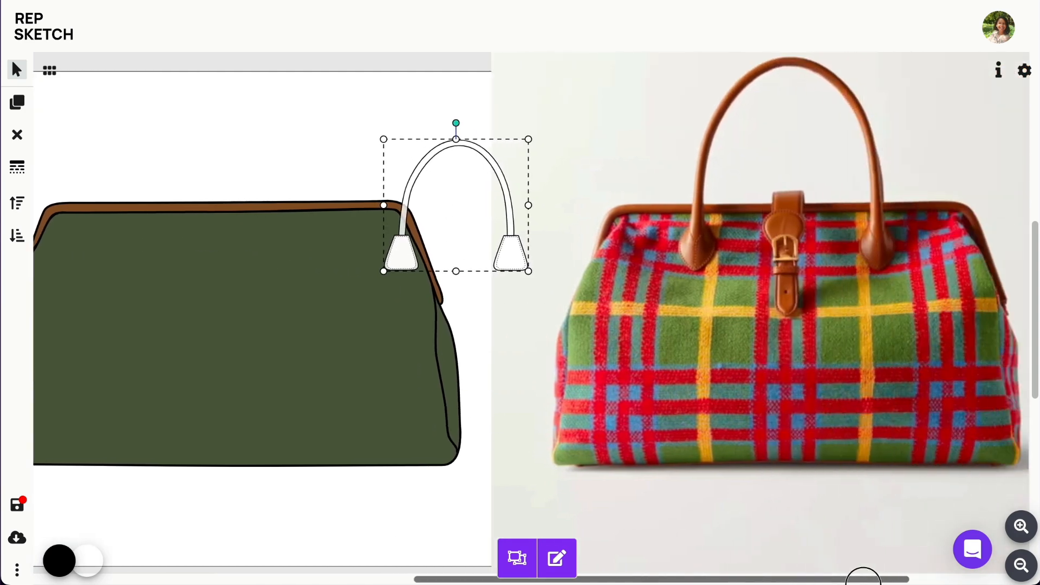
{"action": "left_click_drag", "start_coordinate": [519, 265], "coordinate": [811, 257]}
{"action": "left_click_drag", "start_coordinate": [824, 133], "coordinate": [888, 66]}
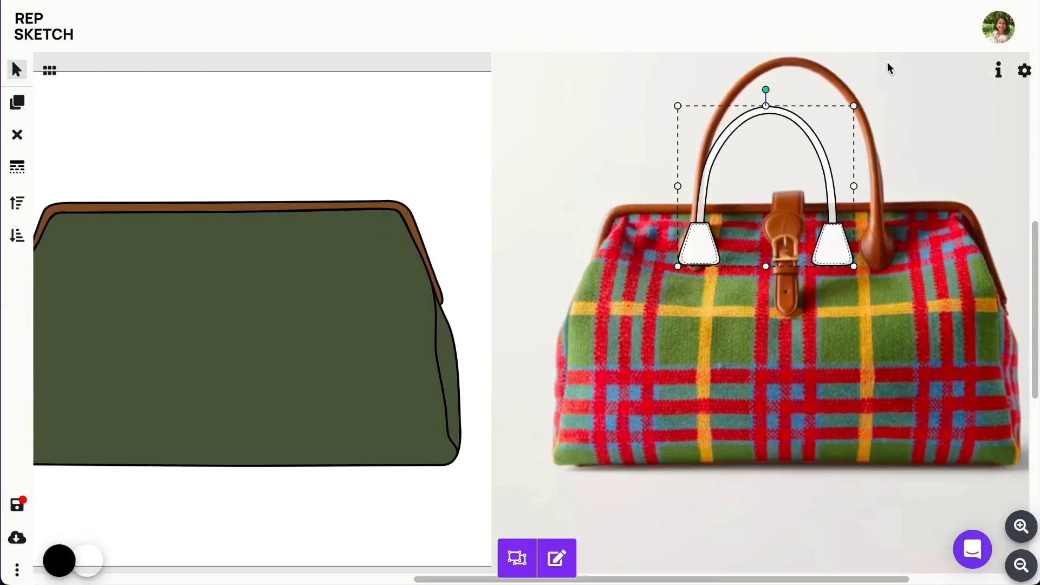
{"action": "left_click_drag", "start_coordinate": [855, 267], "coordinate": [970, 398]}
Move the enlarged handle onto the sketched bag, centring it over the brown frame.
{"action": "mouse_move", "coordinate": [887, 282]}
{"action": "left_mouse_down"}
{"action": "mouse_move", "coordinate": [876, 229]}
{"action": "mouse_move", "coordinate": [480, 263]}
{"action": "mouse_move", "coordinate": [319, 258]}
{"action": "left_mouse_up"}
{"action": "left_click_drag", "start_coordinate": [455, 577], "coordinate": [388, 577]}
{"action": "left_click_drag", "start_coordinate": [455, 266], "coordinate": [452, 254]}
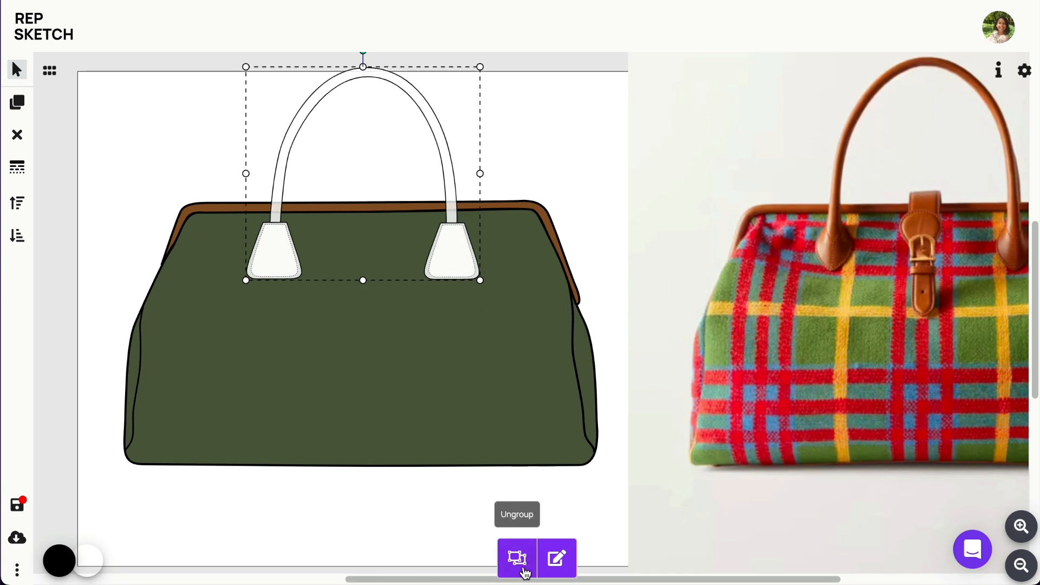
Edit the handle group and fill its curved strap with brown 8B572A.
{"action": "left_click", "coordinate": [561, 558]}
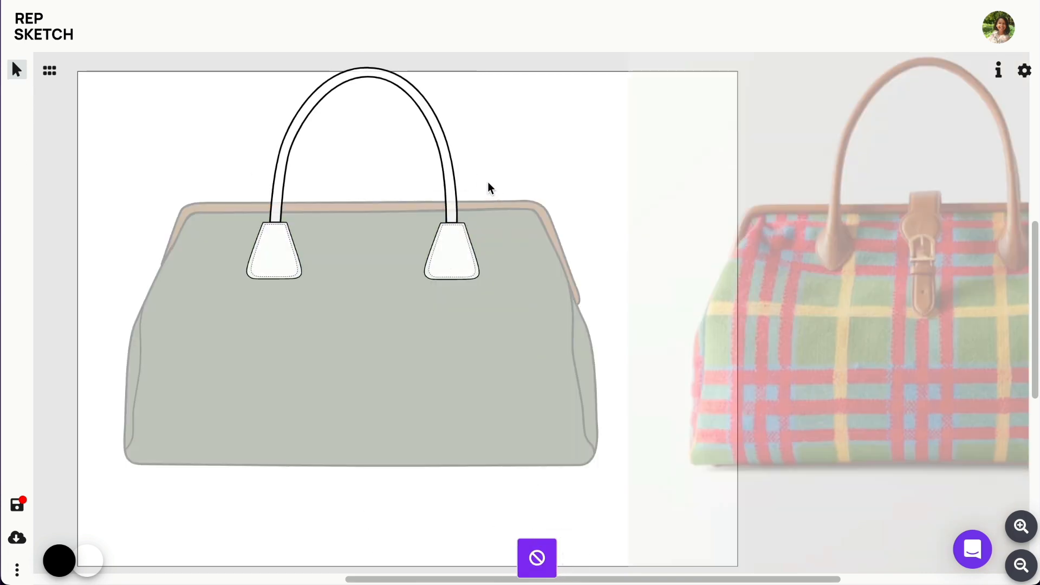
{"action": "left_click", "coordinate": [450, 177]}
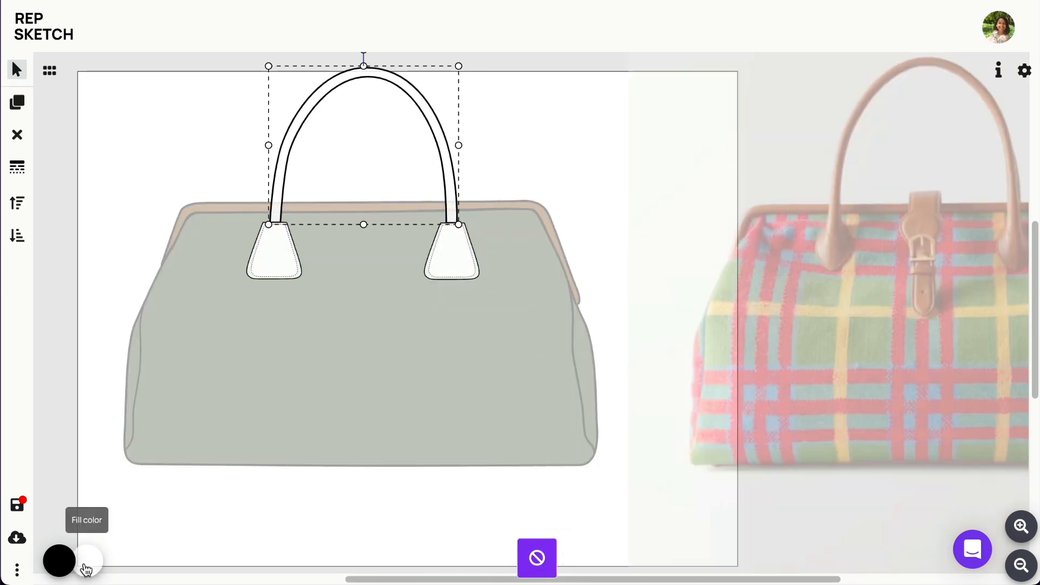
{"action": "left_click", "coordinate": [87, 561]}
{"action": "left_click", "coordinate": [118, 507]}
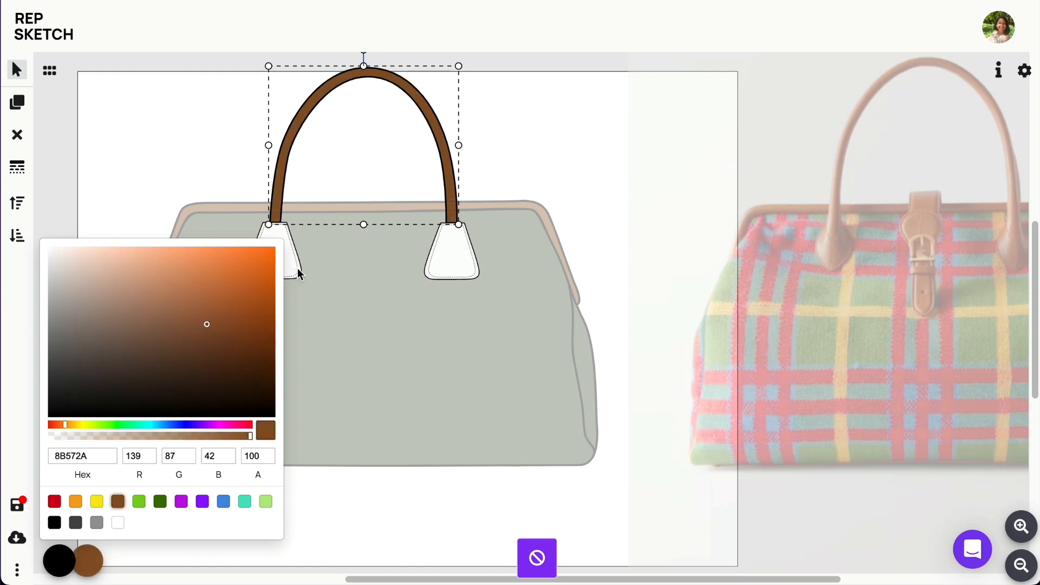
Fill both trapezoid handle tabs with brown 8B572A and finish editing the handle group.
{"action": "left_click", "coordinate": [299, 275]}
{"action": "left_click", "coordinate": [426, 273], "text": "shift"}
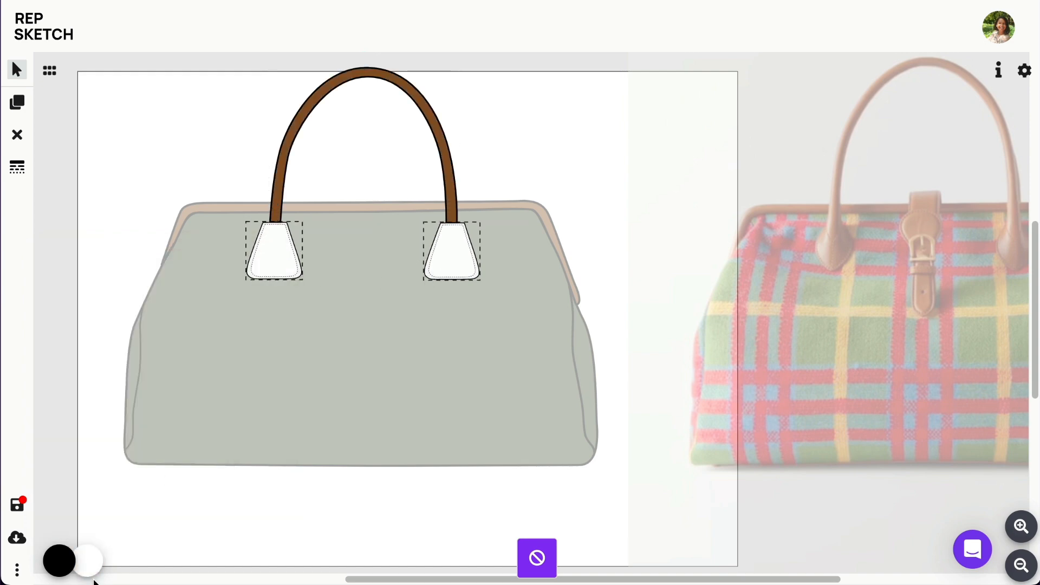
{"action": "left_click", "coordinate": [86, 560]}
{"action": "left_click", "coordinate": [118, 502]}
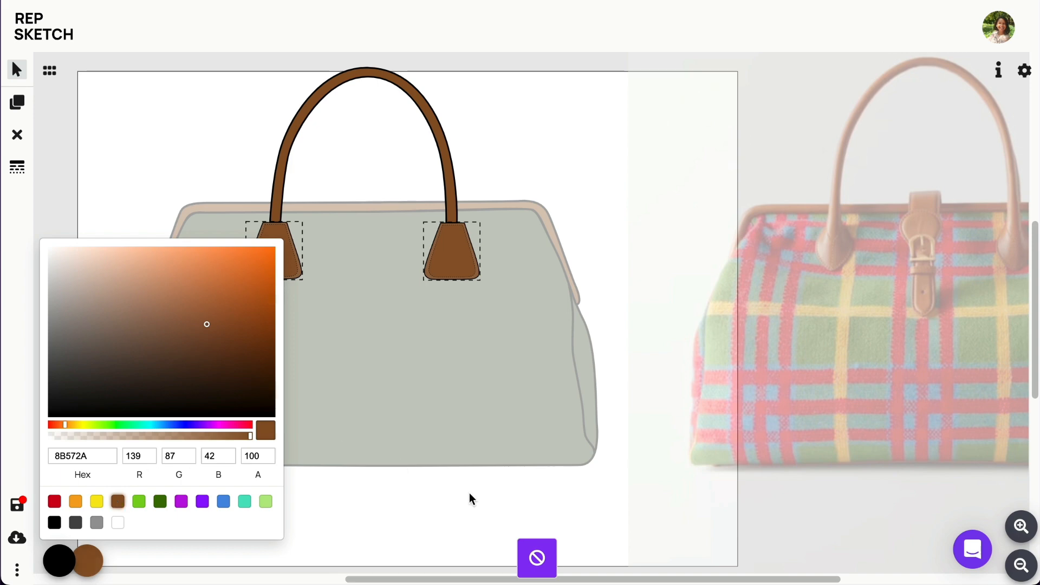
{"action": "left_click", "coordinate": [537, 558]}
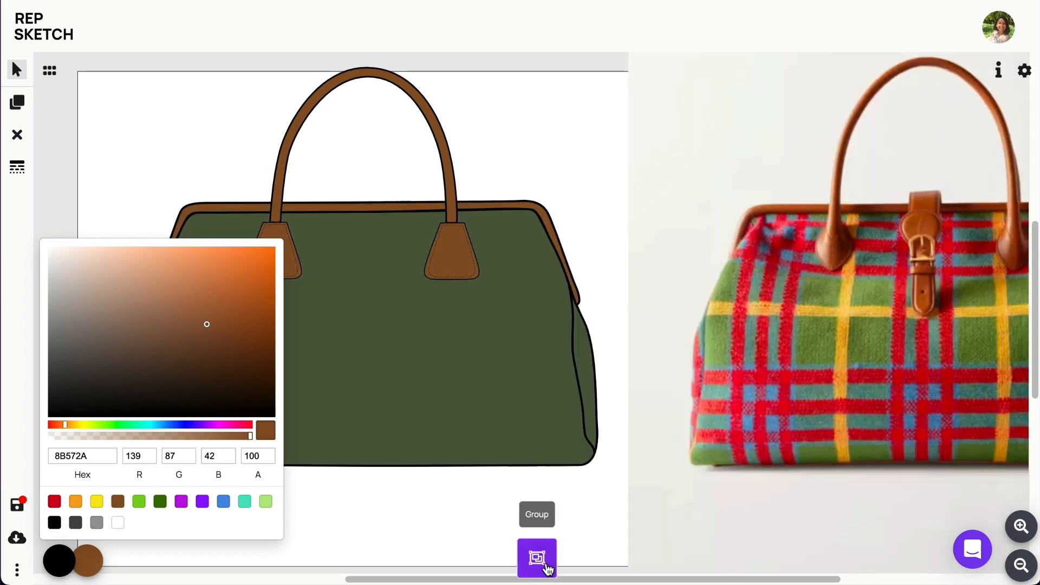
{"action": "left_click", "coordinate": [447, 251]}
{"action": "left_click", "coordinate": [77, 241]}
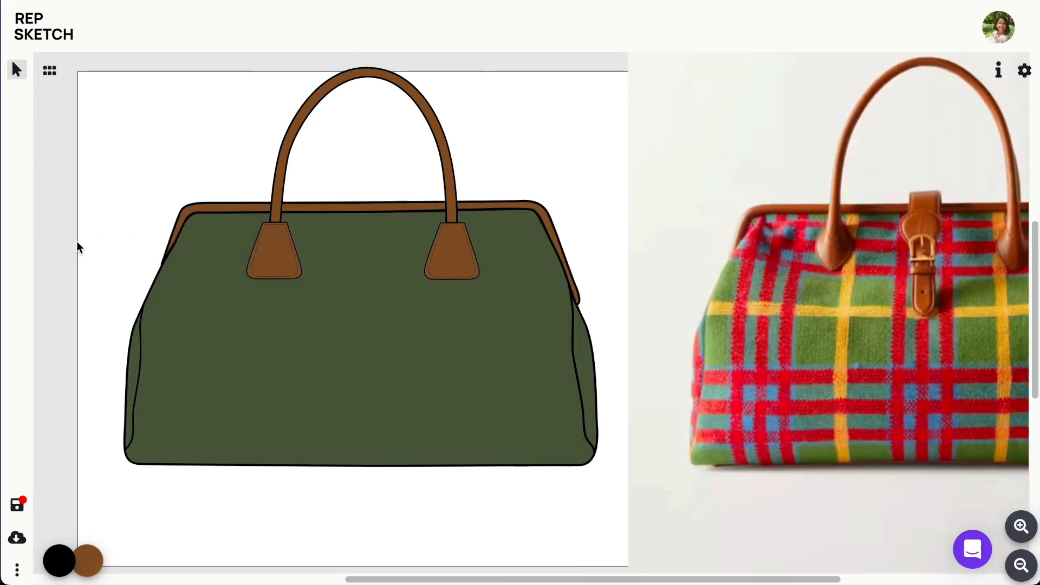
Find the Strap & Buckle component among the Functional Trims and add it to the canvas.
{"action": "left_click", "coordinate": [49, 70]}
{"action": "left_click", "coordinate": [357, 211]}
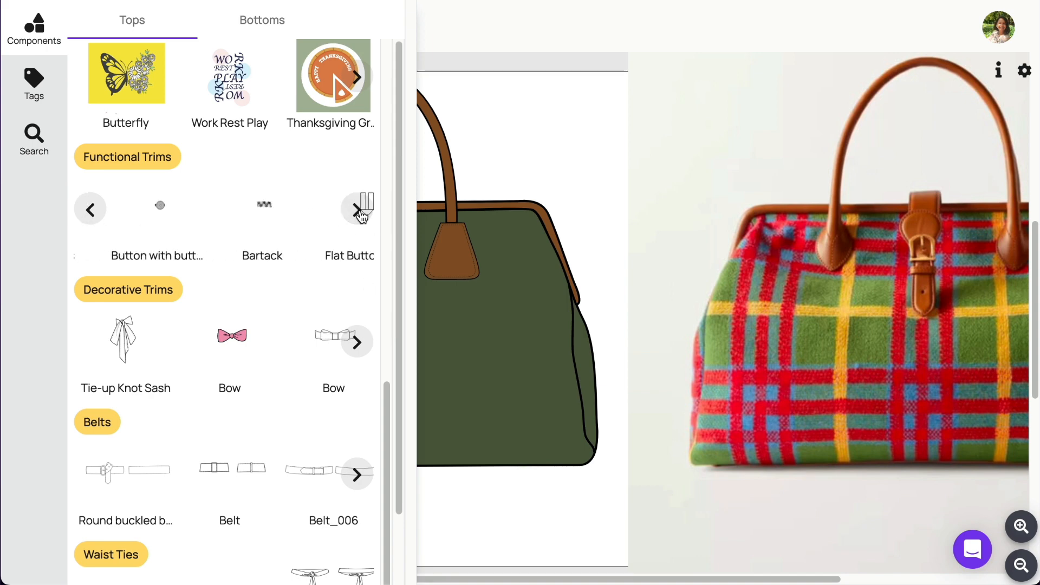
{"action": "left_click", "coordinate": [358, 211]}
{"action": "left_click", "coordinate": [357, 211]}
{"action": "left_click", "coordinate": [357, 211]}
{"action": "left_click", "coordinate": [359, 212]}
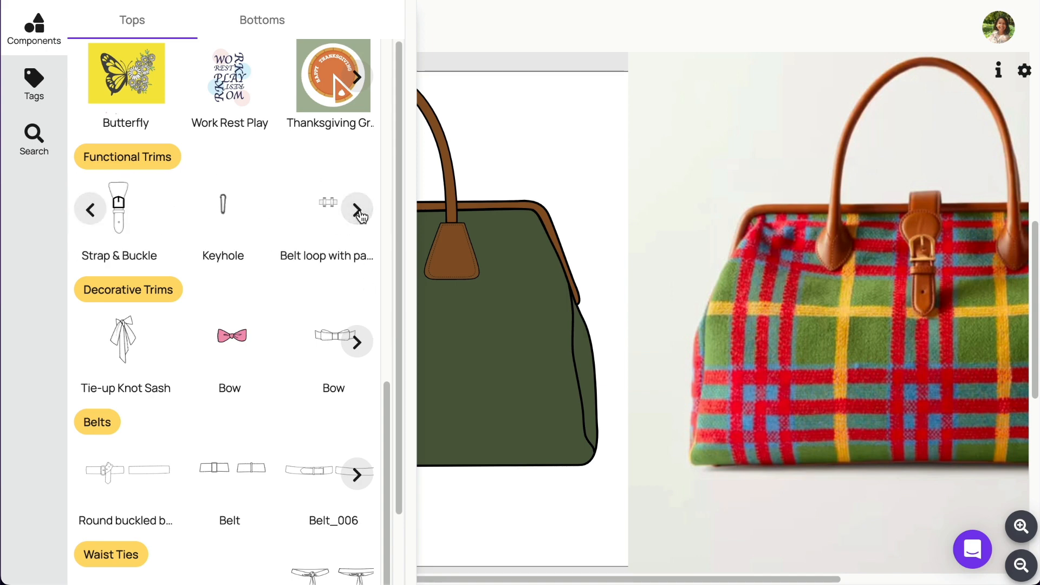
{"action": "left_click", "coordinate": [91, 210]}
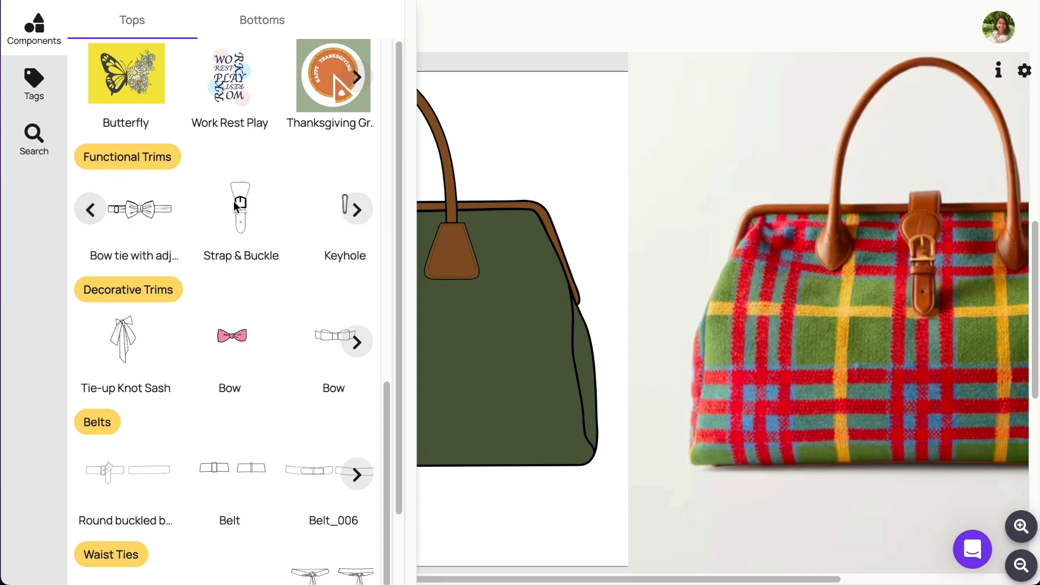
{"action": "left_click_drag", "start_coordinate": [233, 201], "coordinate": [638, 269]}
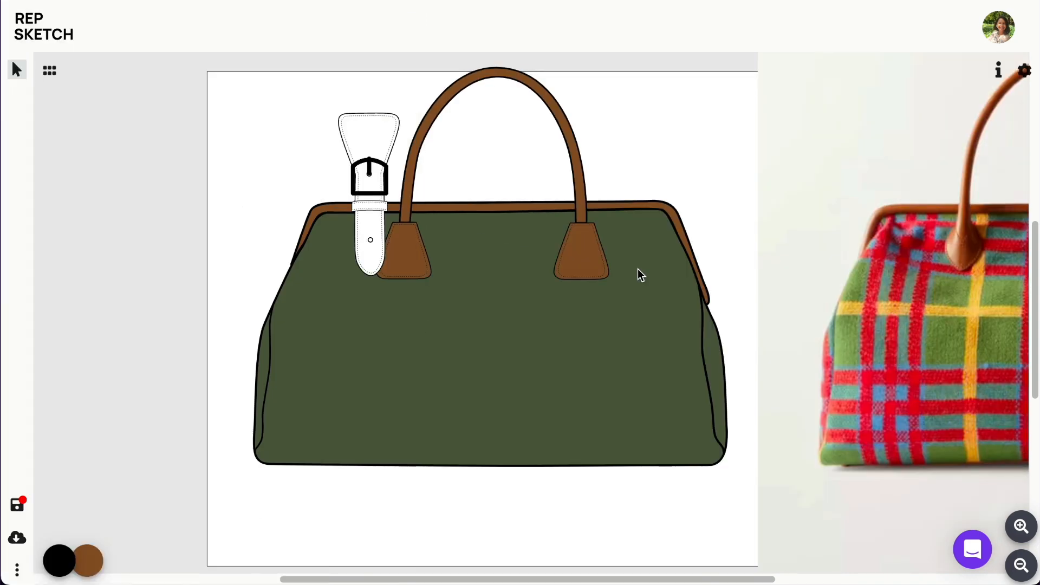
Shrink the strap and buckle to match the photographed strap, and place it on the sketched bag, centred between the handle ends.
{"action": "left_click_drag", "start_coordinate": [387, 143], "coordinate": [771, 216]}
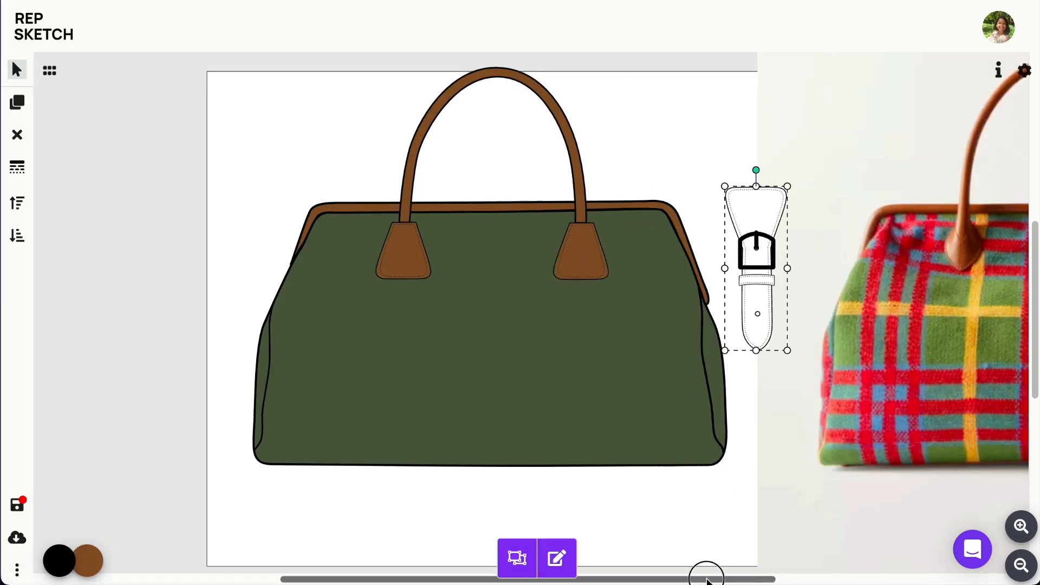
{"action": "left_click_drag", "start_coordinate": [704, 573], "coordinate": [828, 574]}
{"action": "left_click_drag", "start_coordinate": [560, 219], "coordinate": [811, 181]}
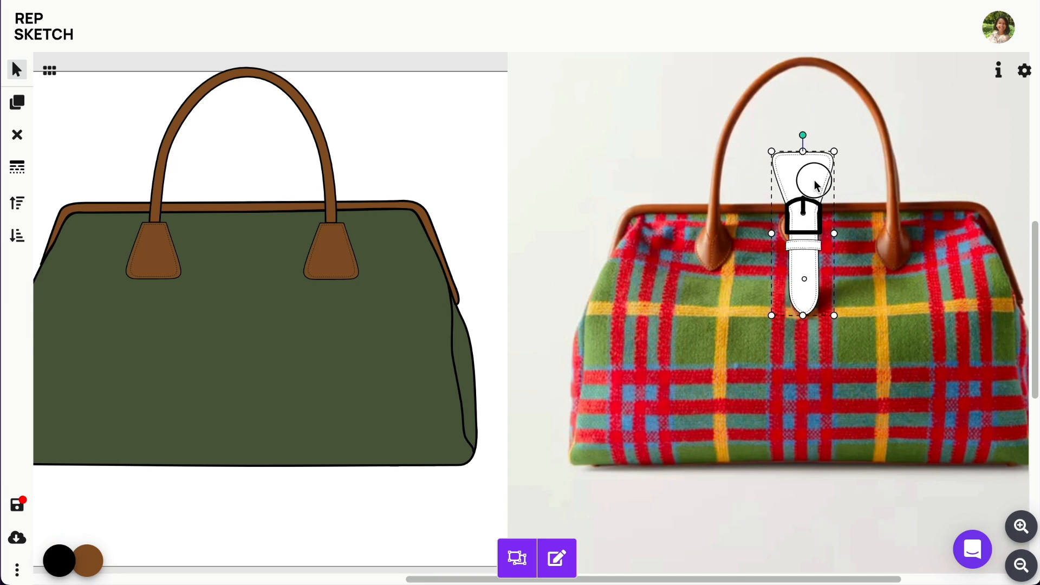
{"action": "left_click_drag", "start_coordinate": [829, 148], "coordinate": [816, 203]}
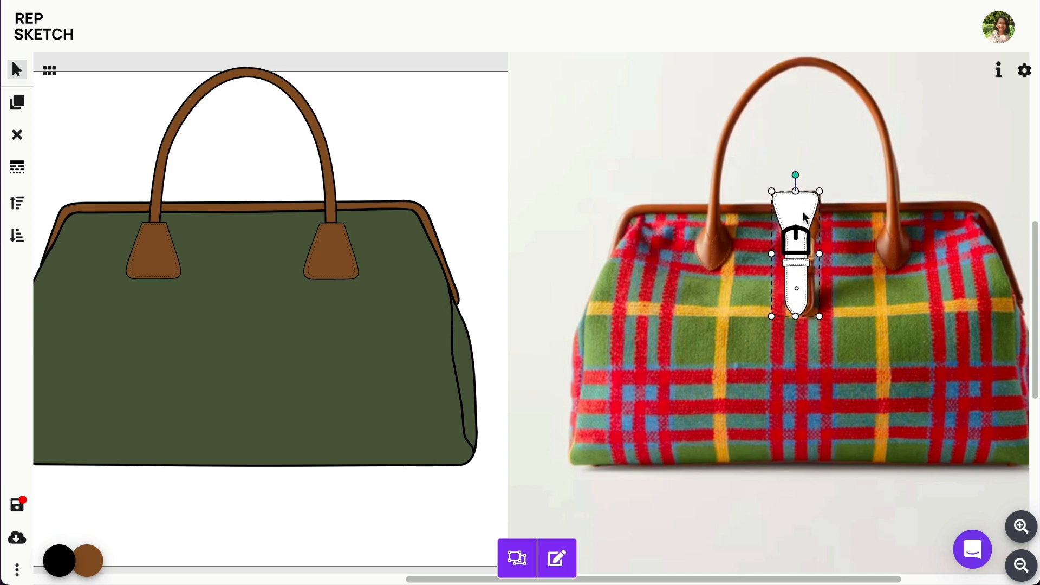
{"action": "left_click_drag", "start_coordinate": [795, 239], "coordinate": [252, 211]}
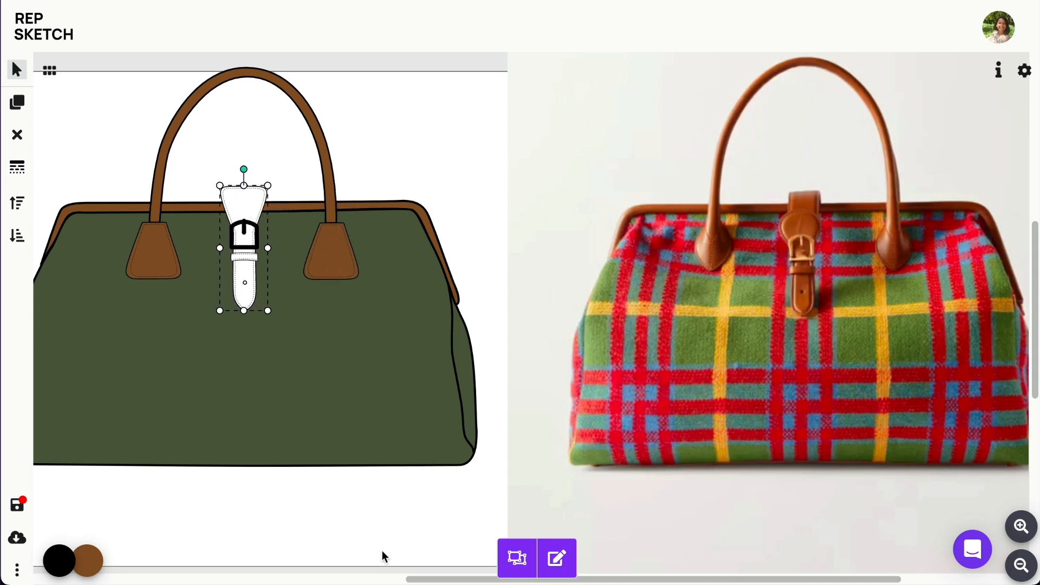
{"action": "left_click_drag", "start_coordinate": [421, 578], "coordinate": [337, 578]}
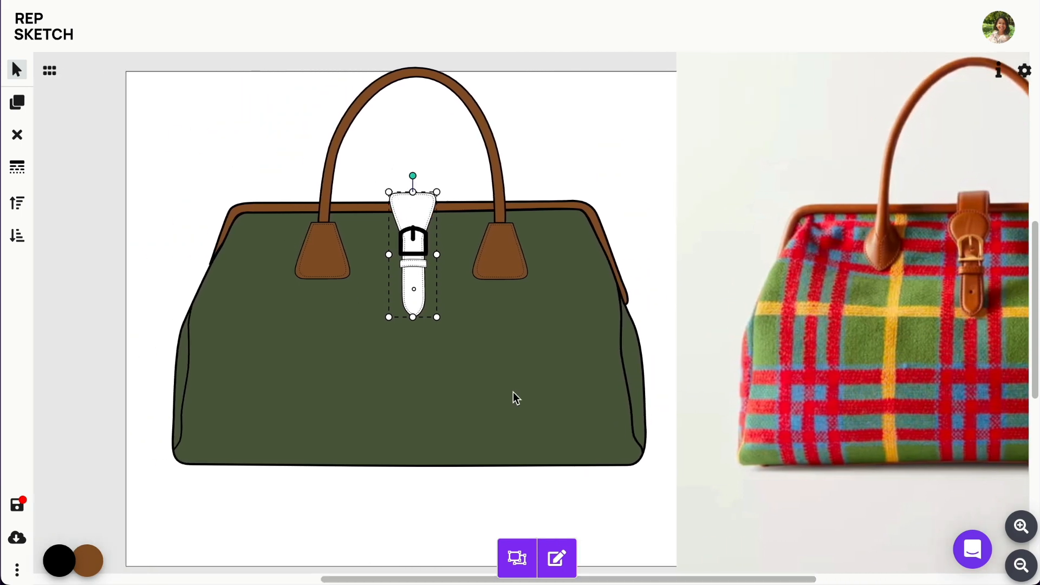
Edit the strap and buckle group and fill the strap and its small loop with brown 8B572A.
{"action": "left_click", "coordinate": [1021, 526]}
{"action": "left_click", "coordinate": [1021, 526]}
{"action": "scroll", "coordinate": [265, 190], "scroll_direction": "up", "scroll_amount": 2}
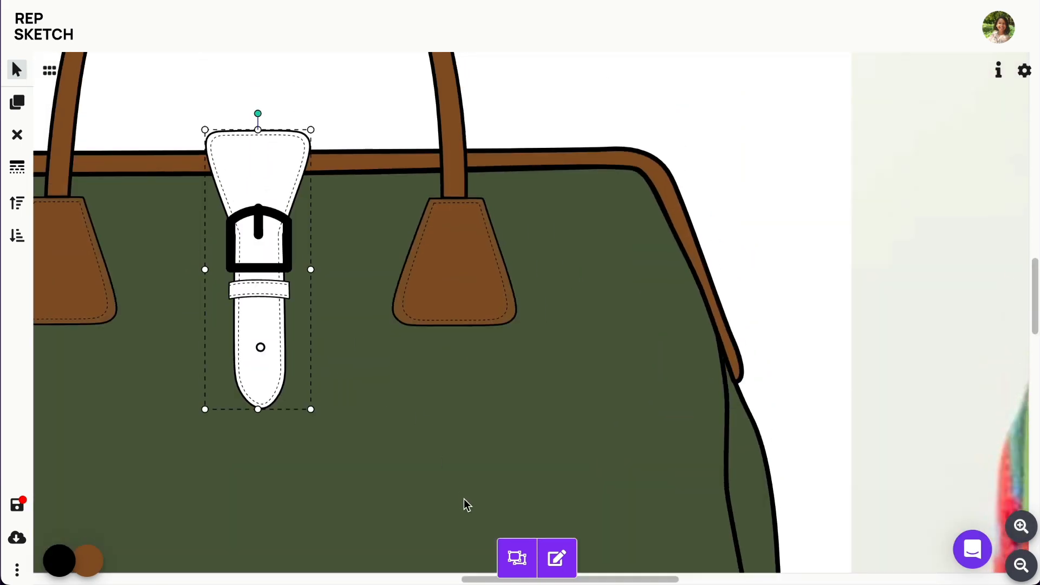
{"action": "left_click", "coordinate": [557, 558]}
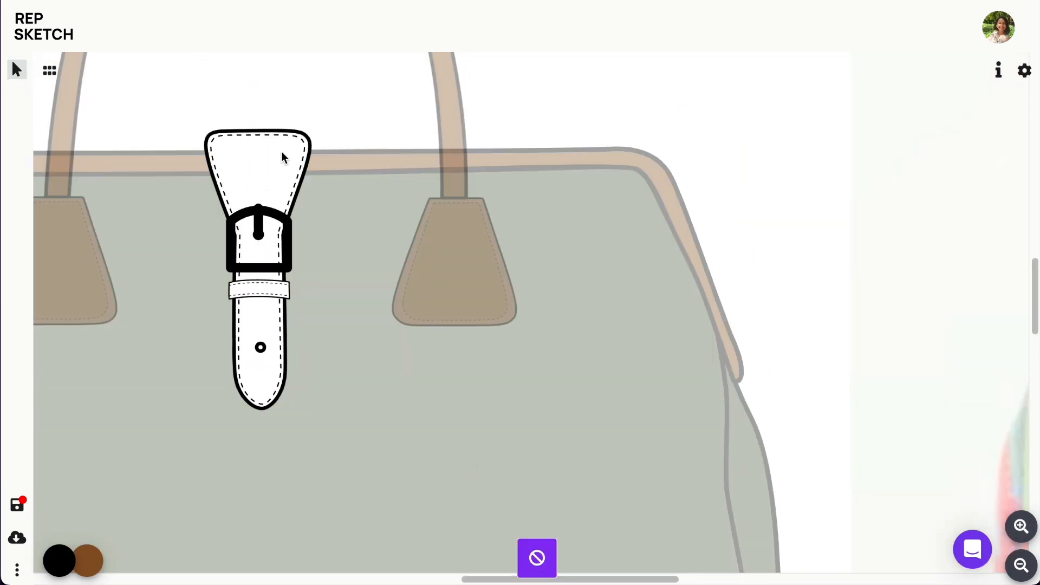
{"action": "left_click", "coordinate": [281, 154]}
{"action": "left_click", "coordinate": [102, 554]}
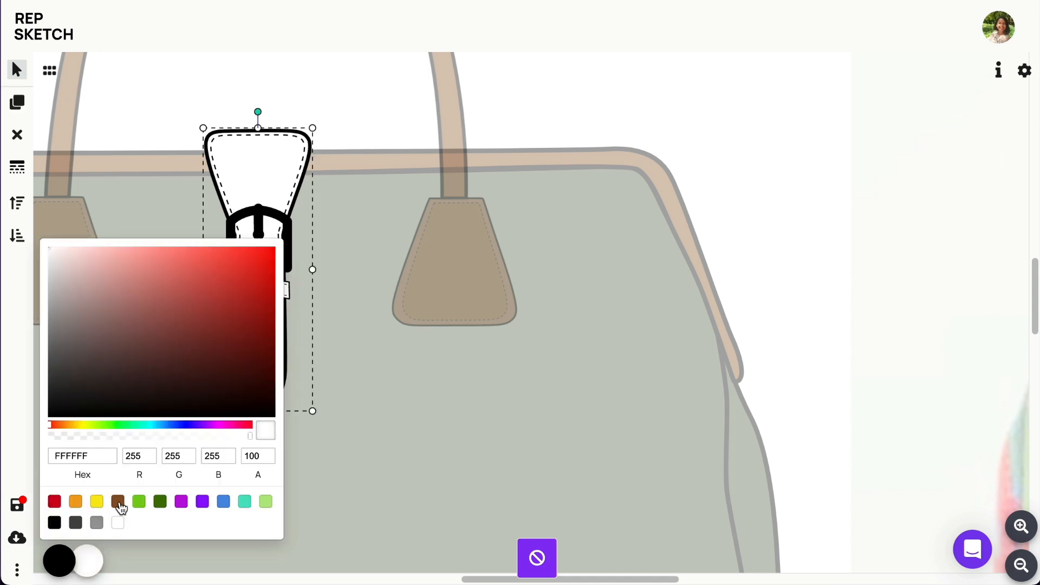
{"action": "left_click", "coordinate": [118, 502]}
{"action": "left_click", "coordinate": [304, 82]}
{"action": "left_click", "coordinate": [281, 288]}
{"action": "left_click", "coordinate": [87, 560]}
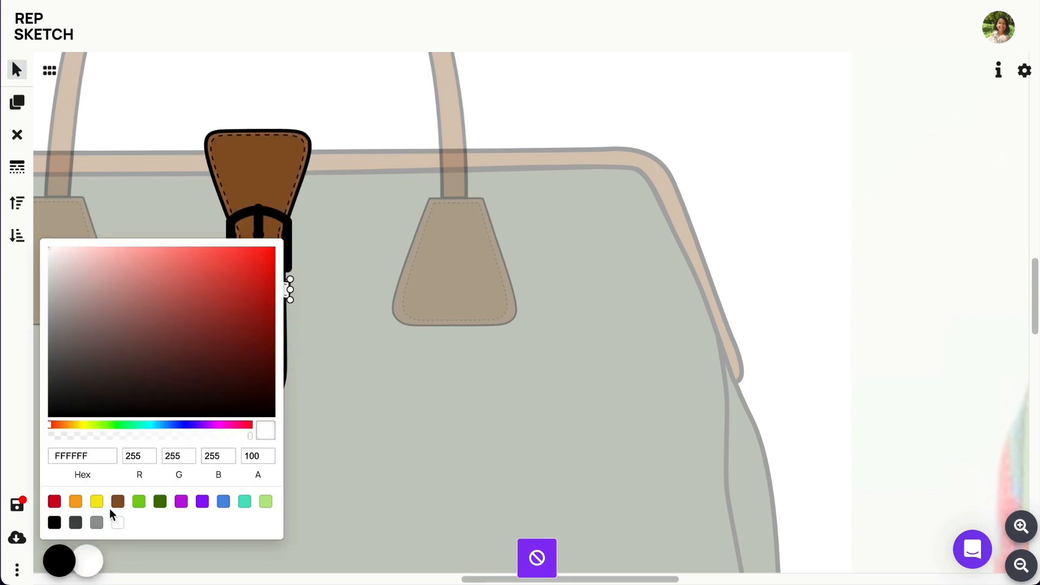
{"action": "left_click", "coordinate": [117, 503]}
Colour the buckle with an orange fill and a gold DAAD62 stroke, and finish editing the strap group.
{"action": "left_click", "coordinate": [289, 241]}
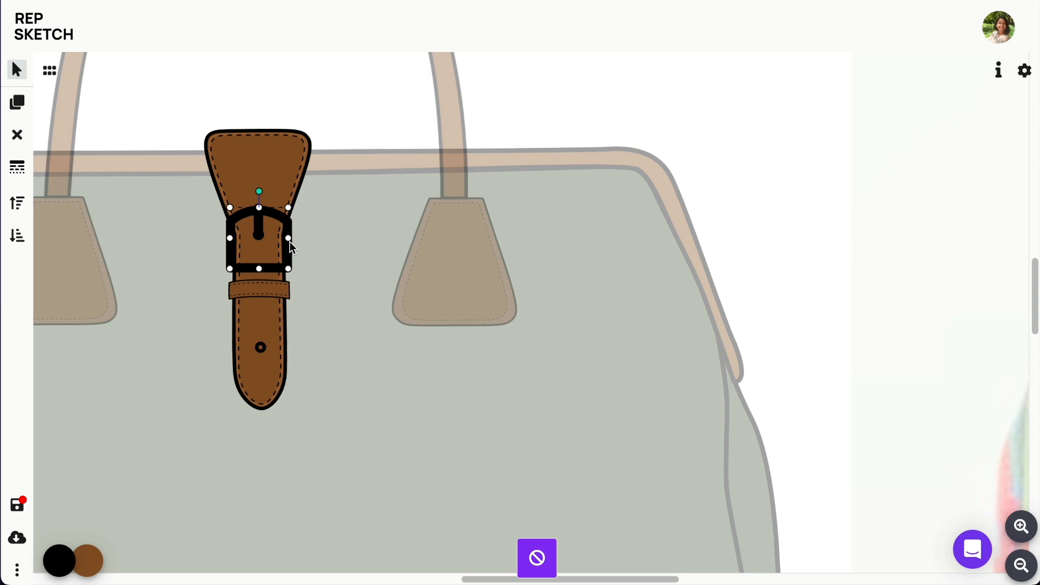
{"action": "left_click", "coordinate": [93, 562]}
{"action": "left_click", "coordinate": [75, 501]}
{"action": "left_click_drag", "start_coordinate": [244, 259], "coordinate": [171, 271]}
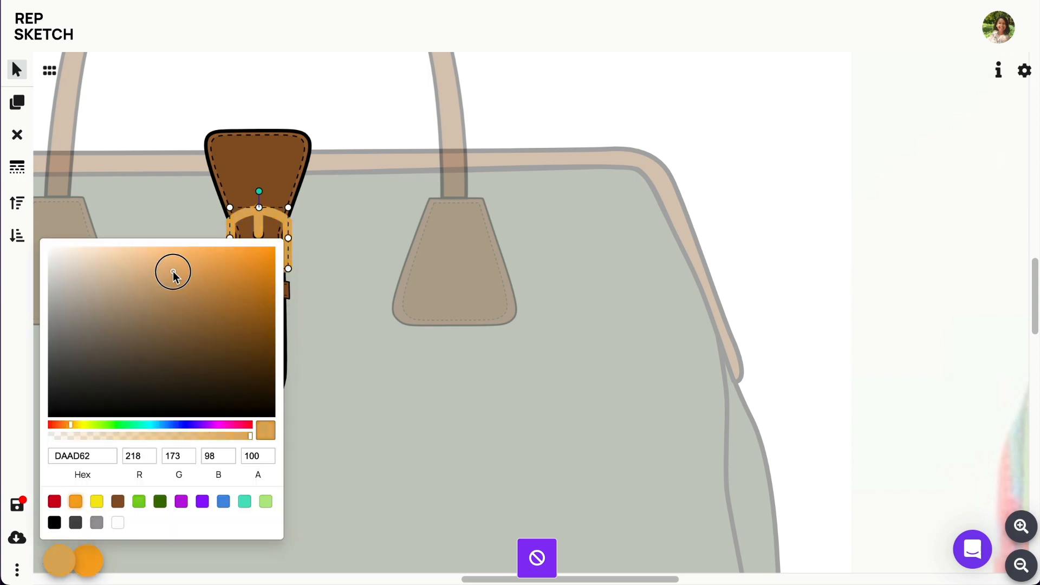
{"action": "left_click", "coordinate": [536, 558]}
{"action": "left_click", "coordinate": [412, 121]}
{"action": "scroll", "coordinate": [578, 568], "scroll_direction": "left", "scroll_amount": 4}
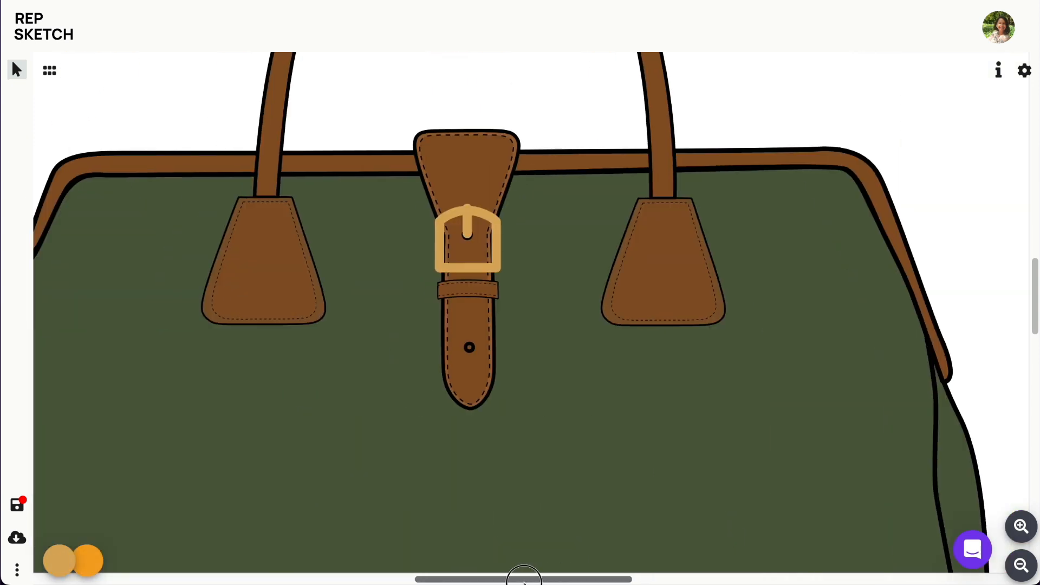
Delete the reference photo and move the whole bag sketch towards the centre of the artboard.
{"action": "left_click", "coordinate": [1021, 565]}
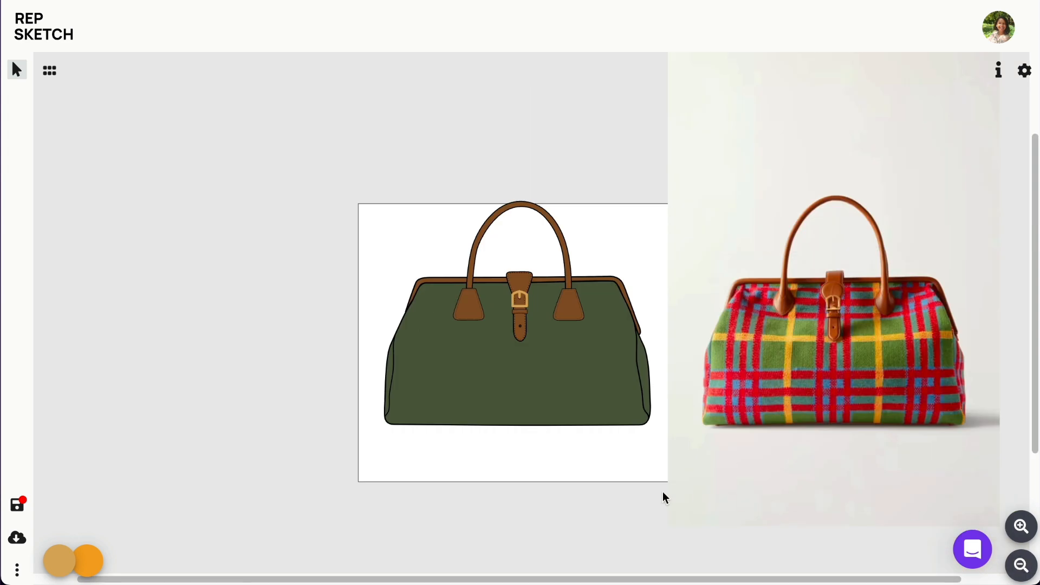
{"action": "left_click", "coordinate": [826, 346]}
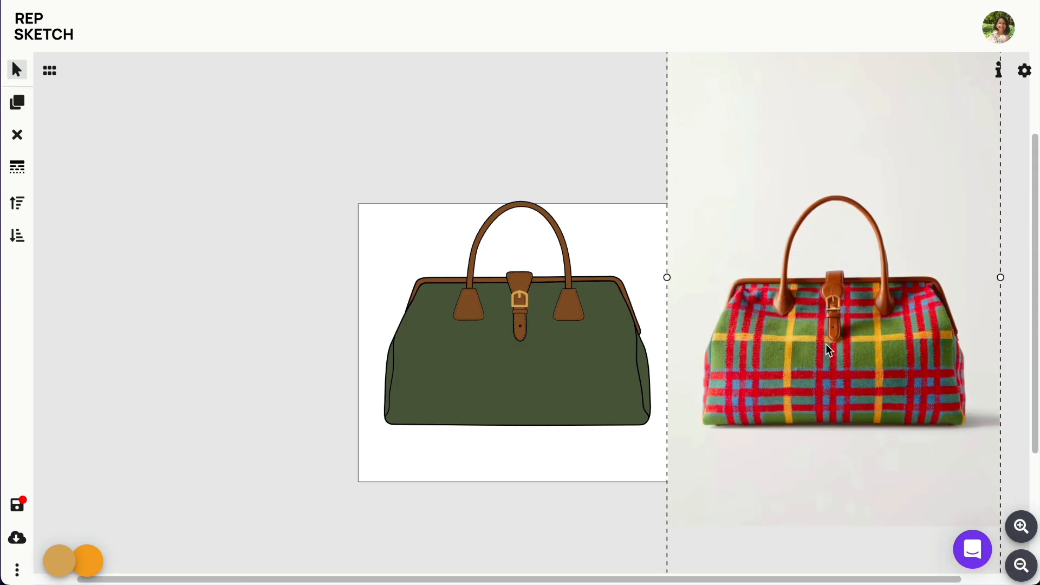
{"action": "left_click", "coordinate": [18, 136]}
{"action": "left_click_drag", "start_coordinate": [371, 206], "coordinate": [659, 425]}
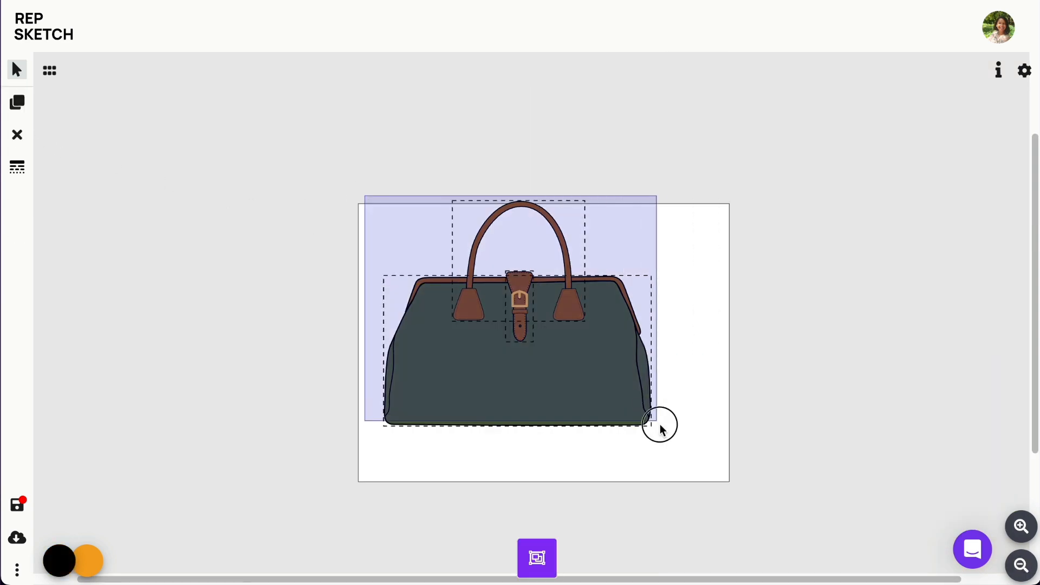
{"action": "left_click_drag", "start_coordinate": [562, 388], "coordinate": [589, 413]}
Trace a closed path over the bag's left side fold, between the outer edge and the inner fold line.
{"action": "left_click", "coordinate": [1021, 526]}
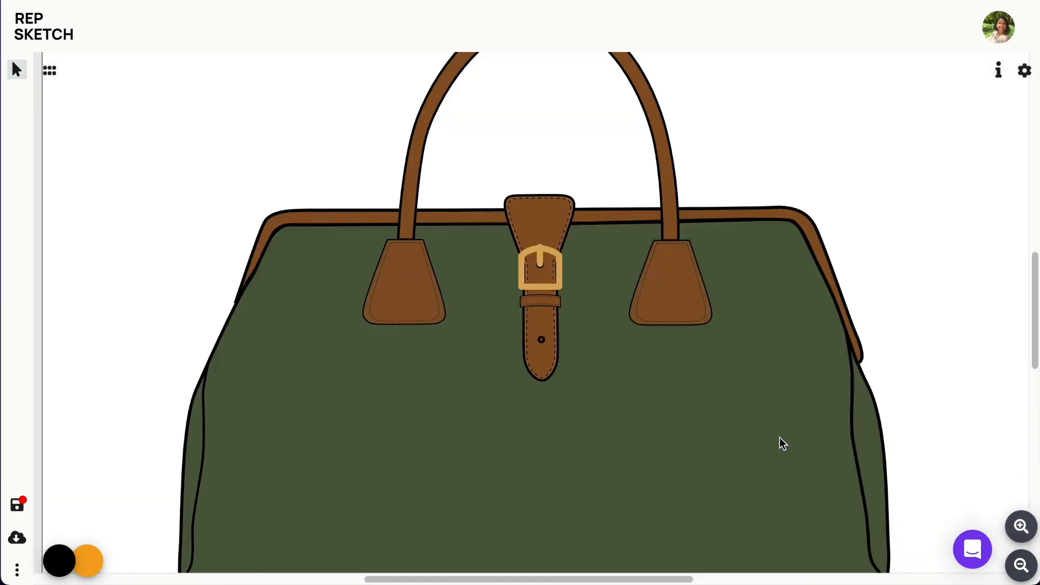
{"action": "left_click_drag", "start_coordinate": [1033, 341], "coordinate": [1036, 365]}
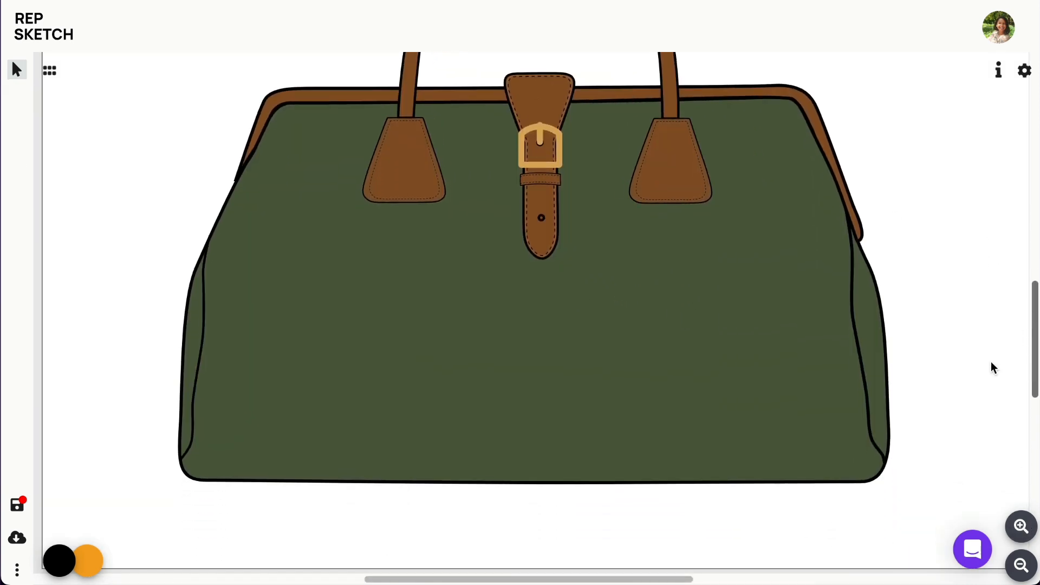
{"action": "left_click", "coordinate": [17, 69]}
{"action": "left_click", "coordinate": [93, 194]}
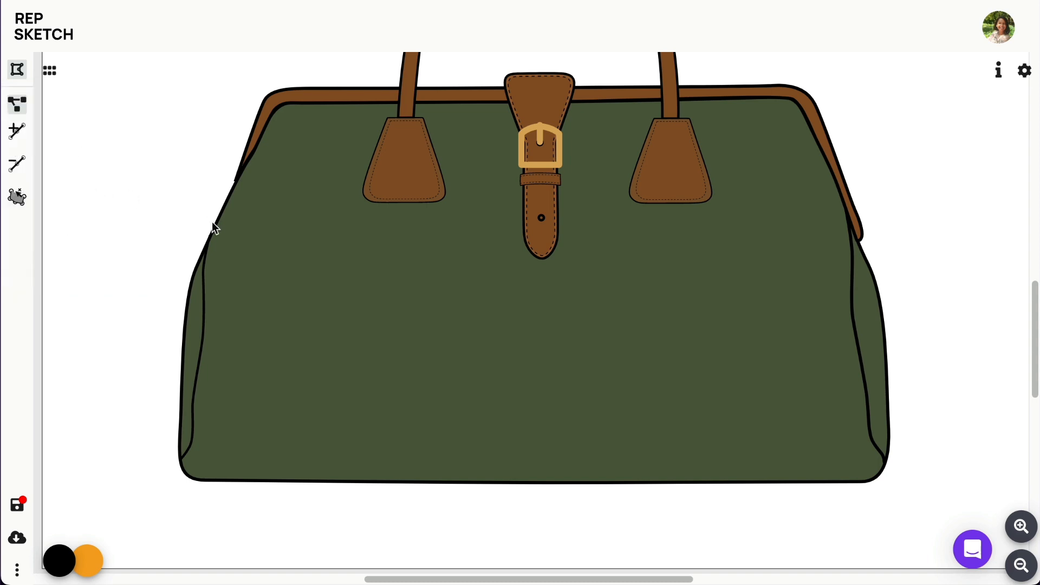
{"action": "left_click", "coordinate": [193, 279]}
{"action": "left_click_drag", "start_coordinate": [182, 372], "coordinate": [181, 397]}
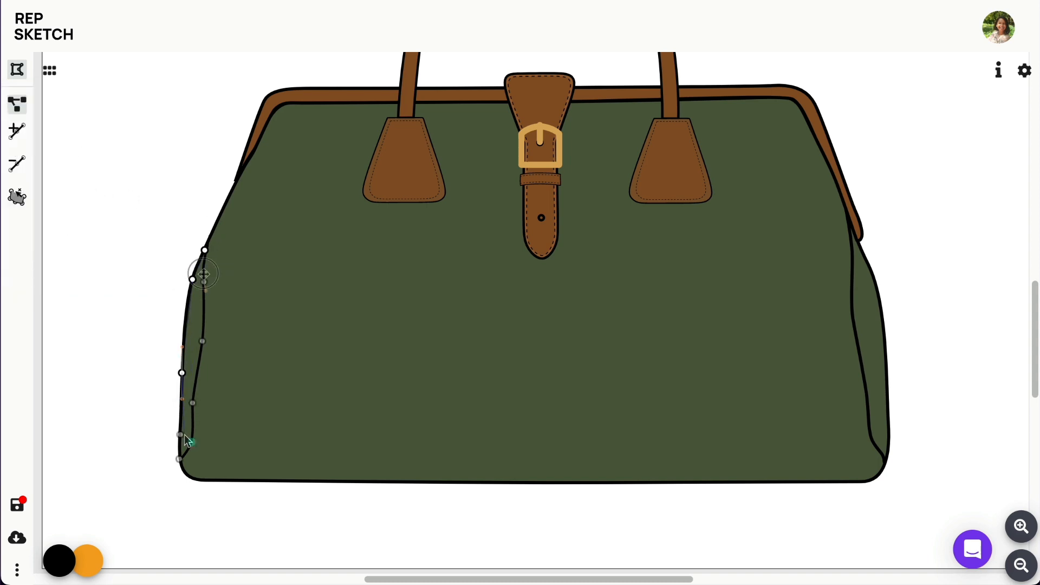
{"action": "left_click_drag", "start_coordinate": [203, 282], "coordinate": [203, 270]}
{"action": "left_click", "coordinate": [207, 254]}
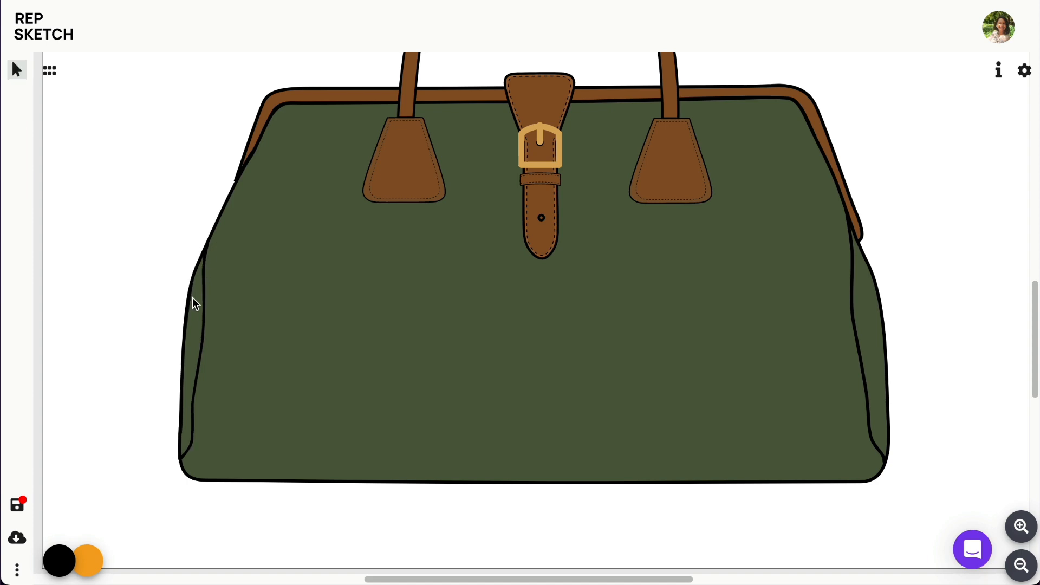
Set the left fold shape's stroke width to 0 and fill it with dark green 3B482C.
{"action": "left_click", "coordinate": [193, 304]}
{"action": "left_click", "coordinate": [25, 168]}
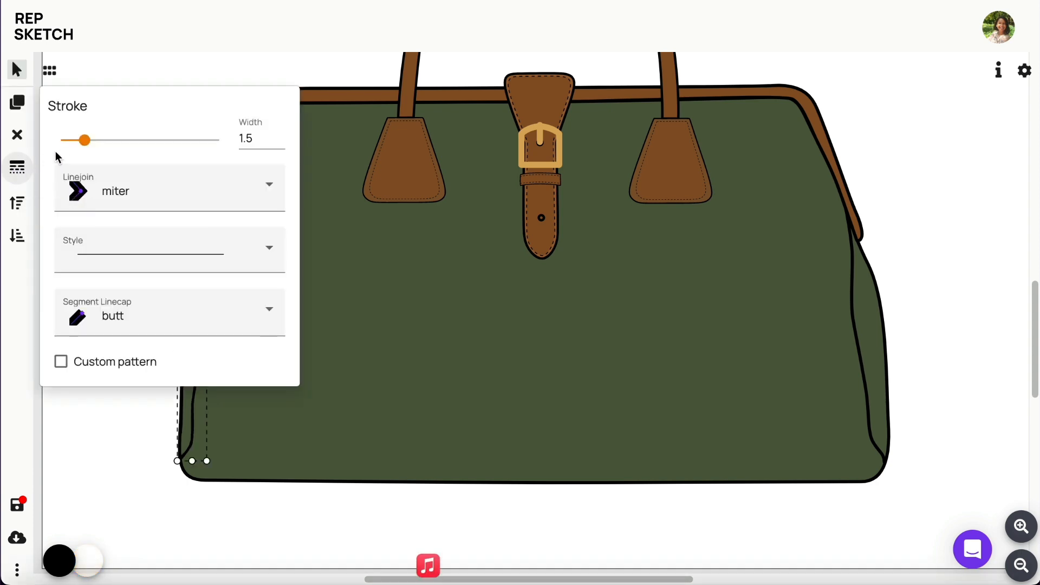
{"action": "left_click_drag", "start_coordinate": [81, 139], "coordinate": [60, 140]}
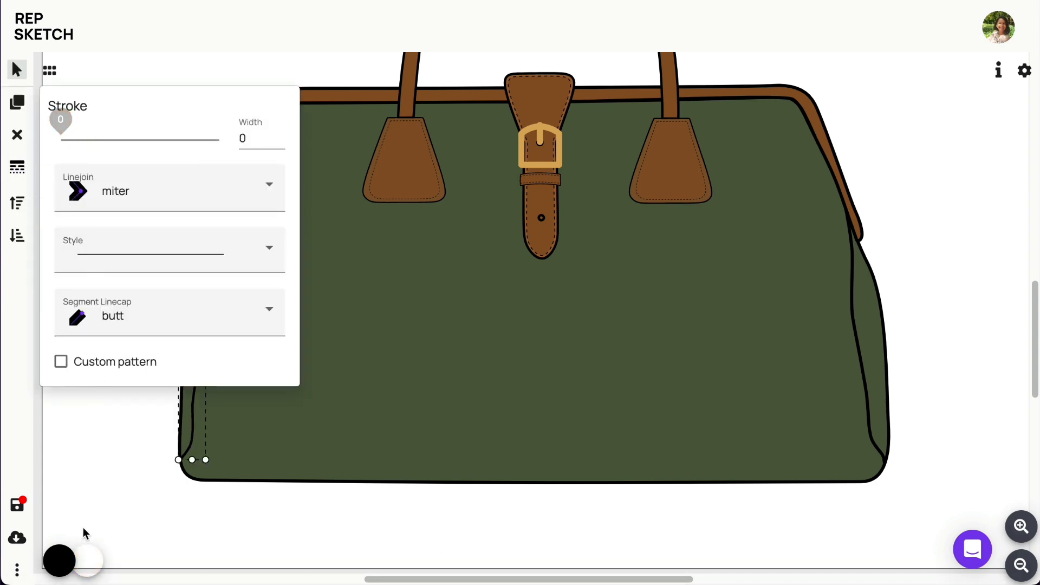
{"action": "left_click", "coordinate": [87, 561]}
{"action": "left_click", "coordinate": [160, 501]}
{"action": "left_click_drag", "start_coordinate": [439, 579], "coordinate": [389, 579]}
{"action": "left_click_drag", "start_coordinate": [266, 340], "coordinate": [138, 368]}
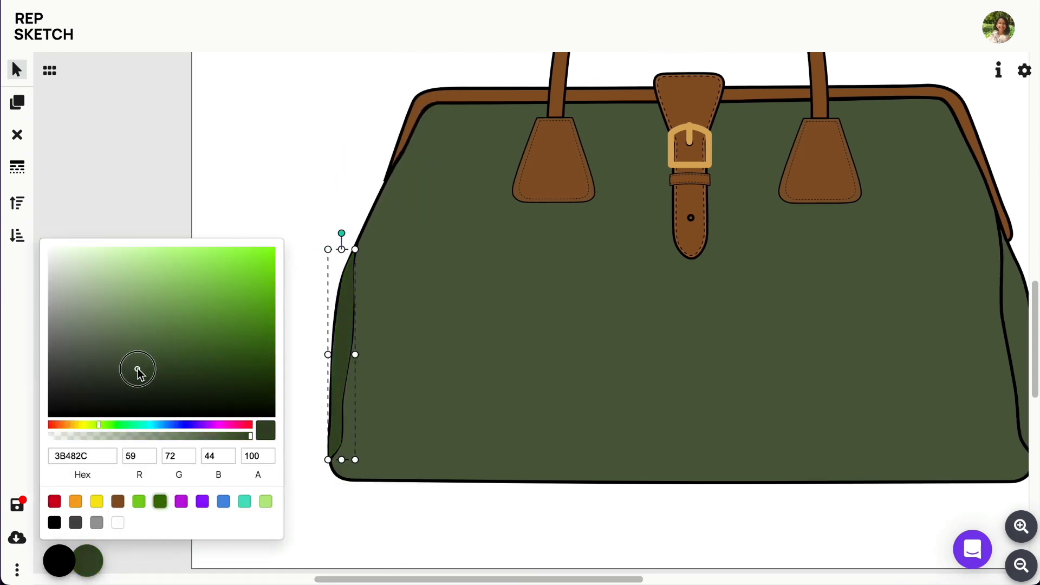
Adjust the upper outer node of the left fold shape so its curve follows the bag's outline.
{"action": "left_click", "coordinate": [1019, 525]}
{"action": "left_click_drag", "start_coordinate": [469, 579], "coordinate": [422, 579]}
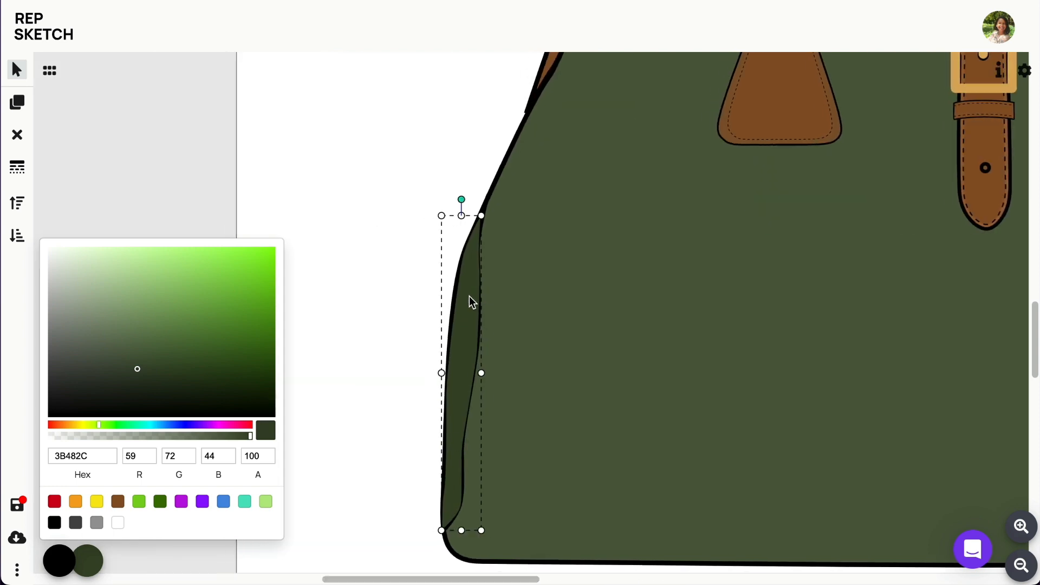
{"action": "double_click", "coordinate": [473, 302]}
{"action": "left_click", "coordinate": [465, 263]}
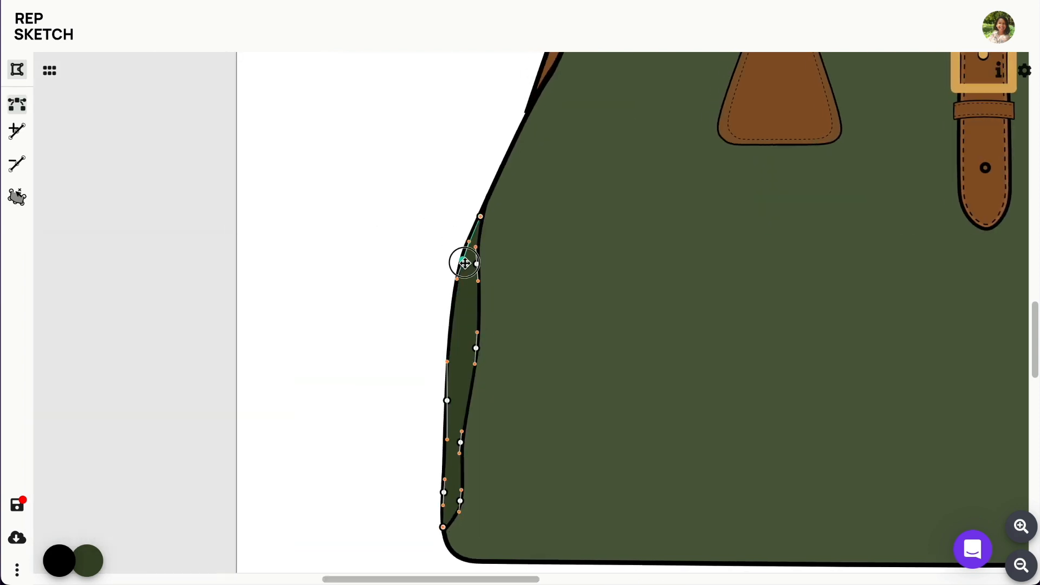
{"action": "left_click", "coordinate": [242, 351]}
Trace a closed dark green shape over the bag's right side fold, between the outer edge and the inner fold line.
{"action": "left_click_drag", "start_coordinate": [437, 579], "coordinate": [621, 579]}
{"action": "left_click", "coordinate": [17, 69]}
{"action": "left_click", "coordinate": [70, 186]}
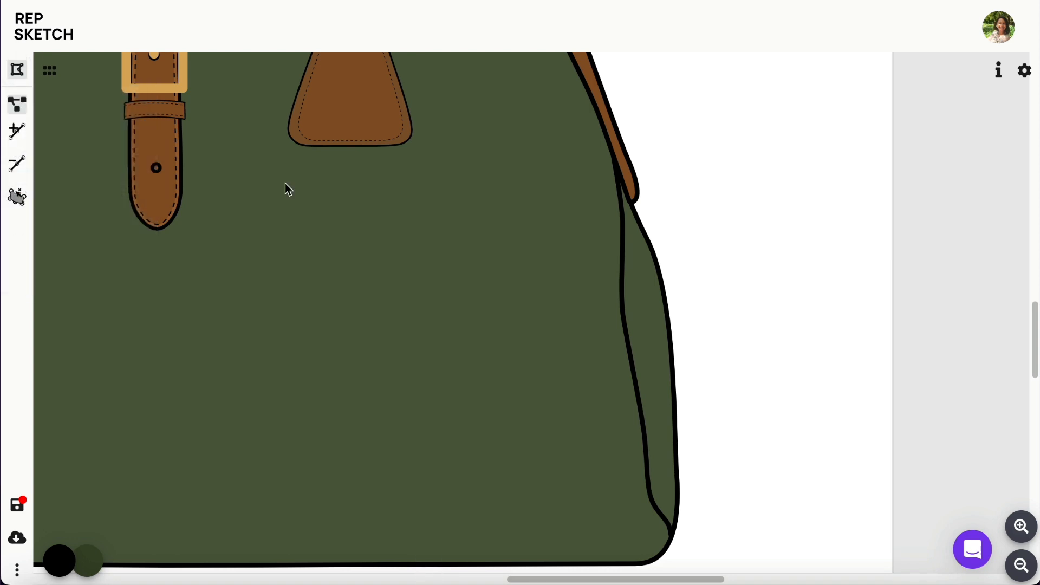
{"action": "left_click", "coordinate": [617, 168]}
{"action": "left_click", "coordinate": [647, 245]}
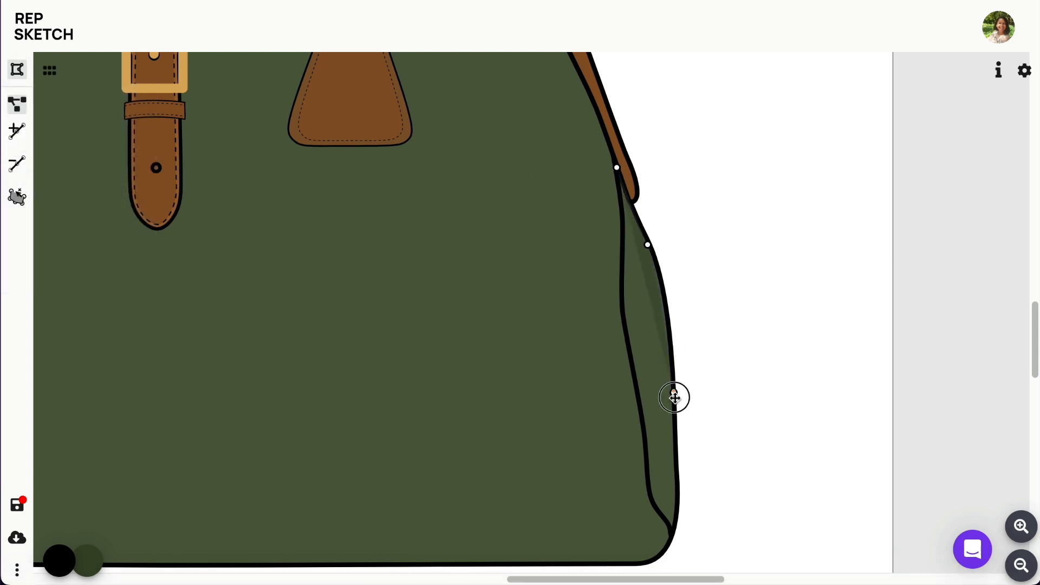
{"action": "left_click_drag", "start_coordinate": [674, 392], "coordinate": [677, 428]}
{"action": "left_click", "coordinate": [674, 484]}
{"action": "left_click", "coordinate": [671, 529]}
{"action": "left_click", "coordinate": [668, 519]}
{"action": "left_click", "coordinate": [652, 488]}
{"action": "left_click", "coordinate": [645, 420]}
{"action": "left_click", "coordinate": [625, 307]}
{"action": "left_click_drag", "start_coordinate": [625, 219], "coordinate": [625, 206]}
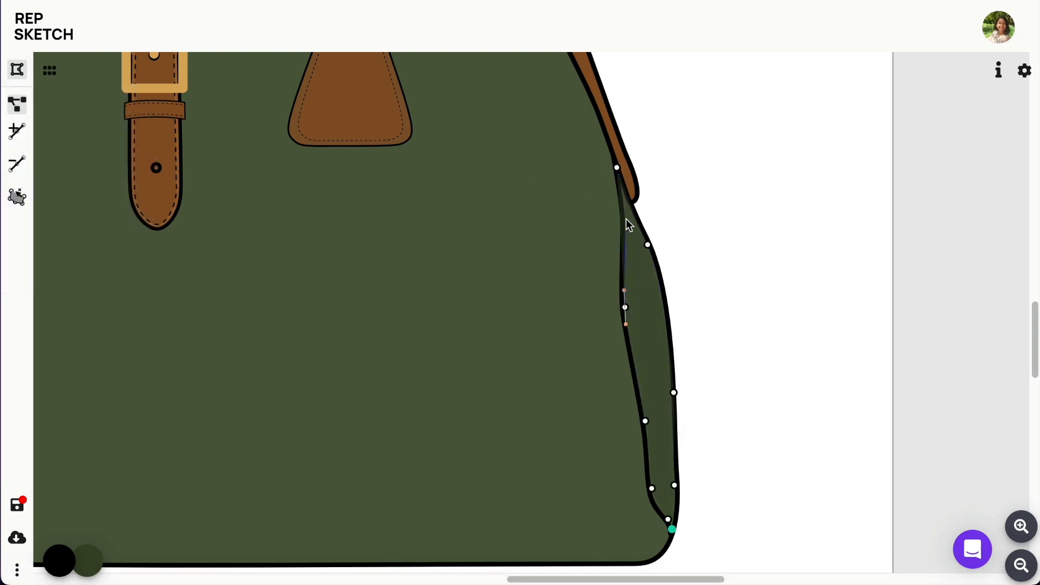
{"action": "left_click", "coordinate": [617, 168]}
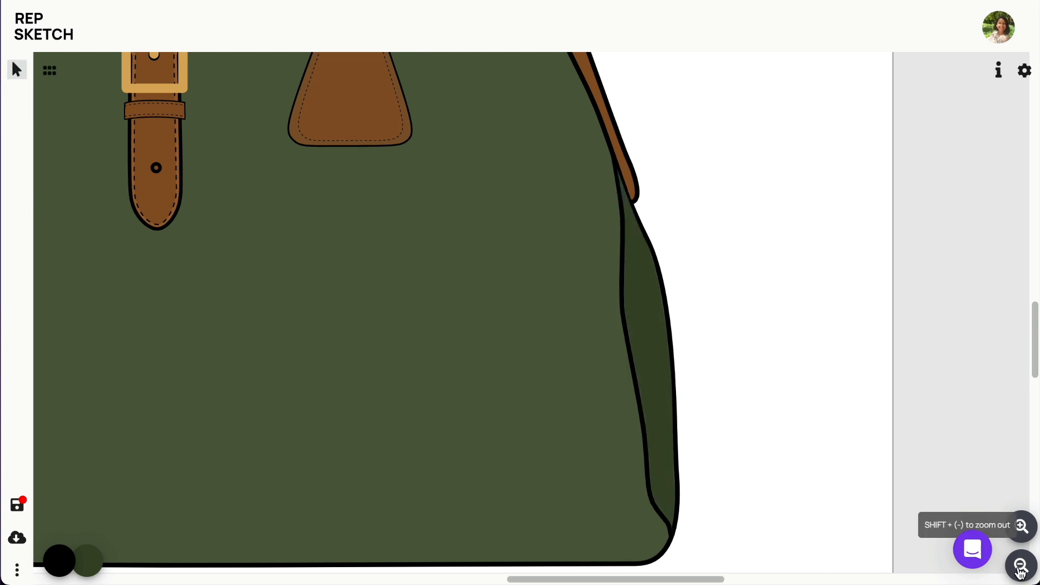
Select all parts of the handbag sketch and group them into one object.
{"action": "left_click", "coordinate": [1021, 564]}
{"action": "left_click_drag", "start_coordinate": [1035, 415], "coordinate": [1035, 379]}
{"action": "left_click_drag", "start_coordinate": [311, 112], "coordinate": [791, 509]}
{"action": "left_click", "coordinate": [536, 557]}
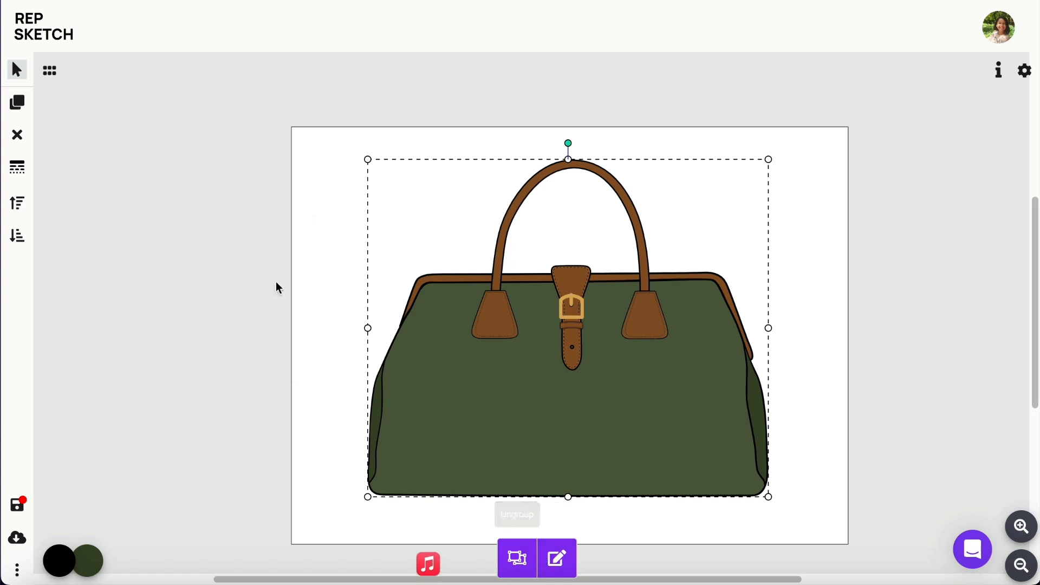
{"action": "left_click", "coordinate": [913, 249]}
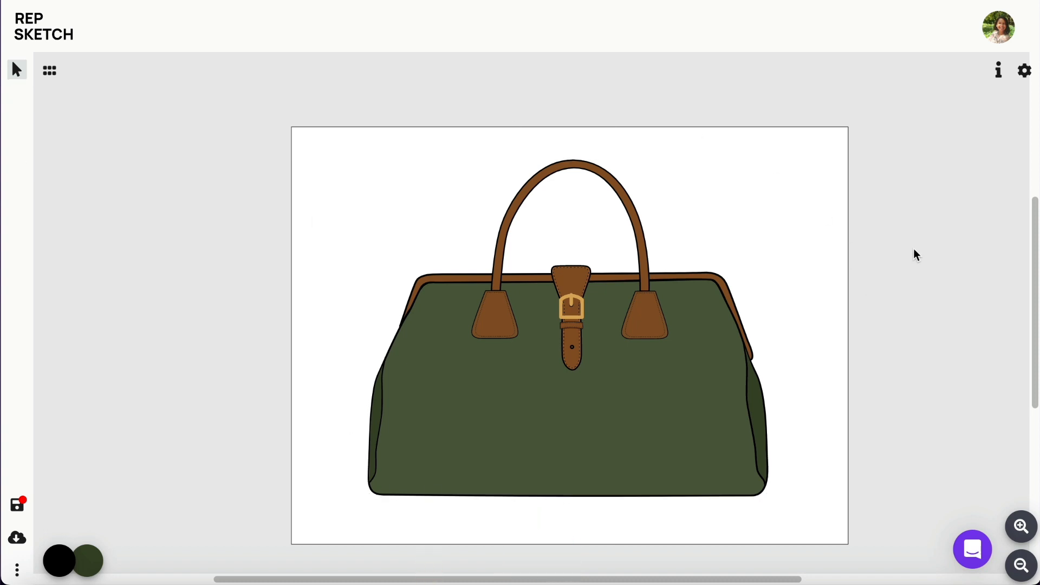